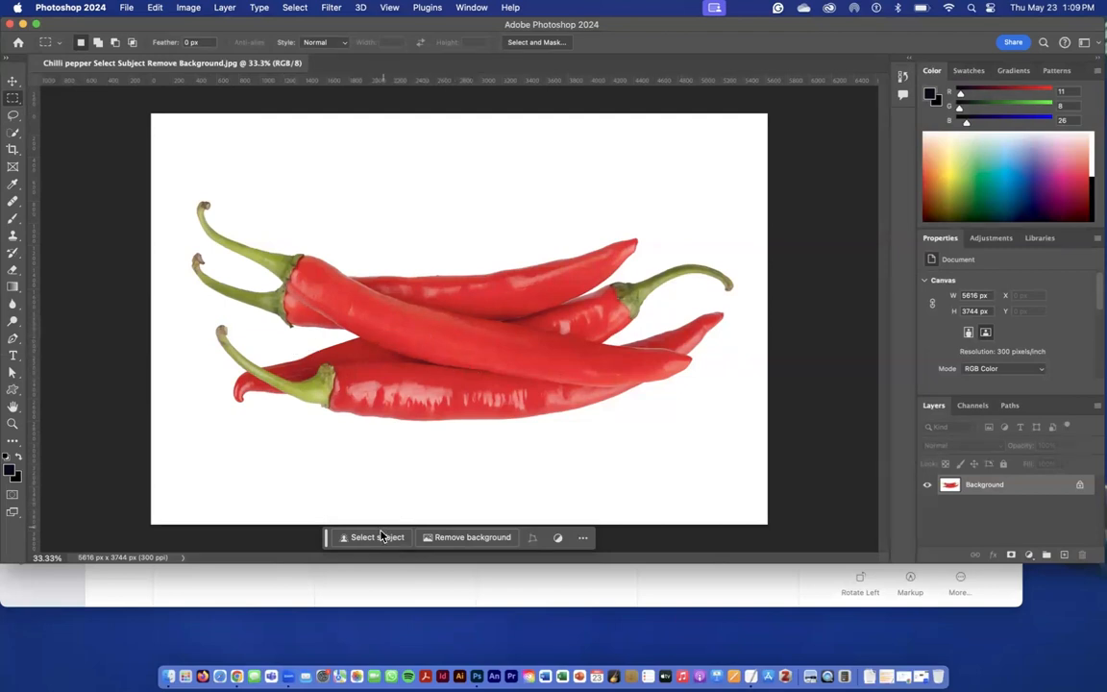
{"action": "left_click", "coordinate": [12, 116]}
{"action": "right_click", "coordinate": [11, 116]}
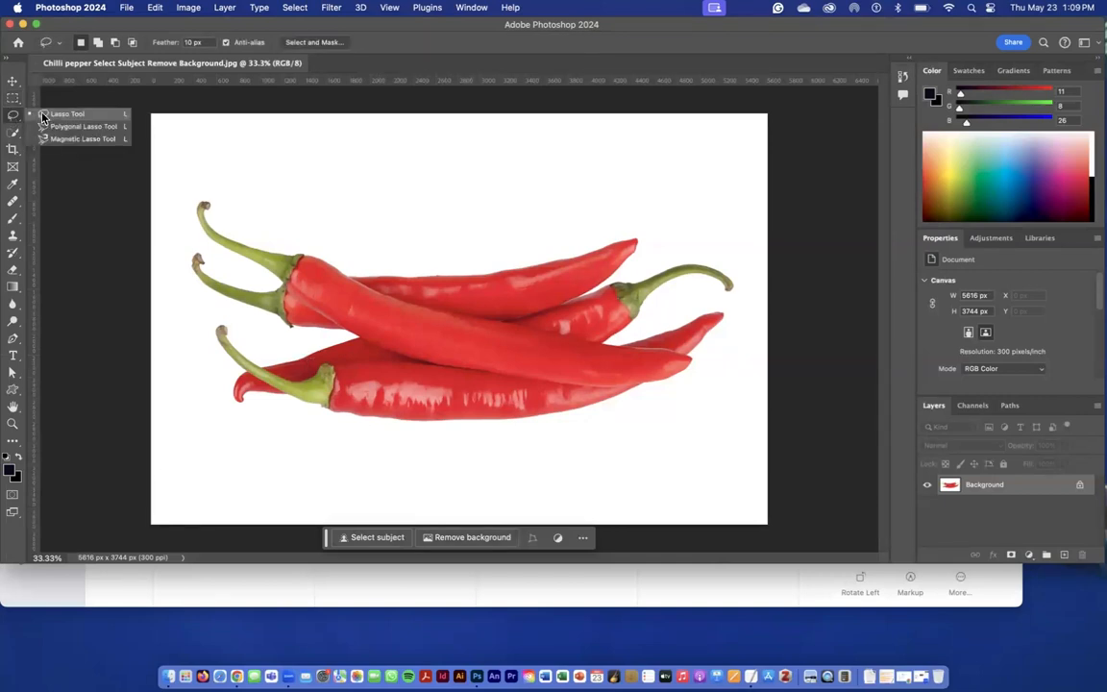
{"action": "left_click", "coordinate": [12, 98]}
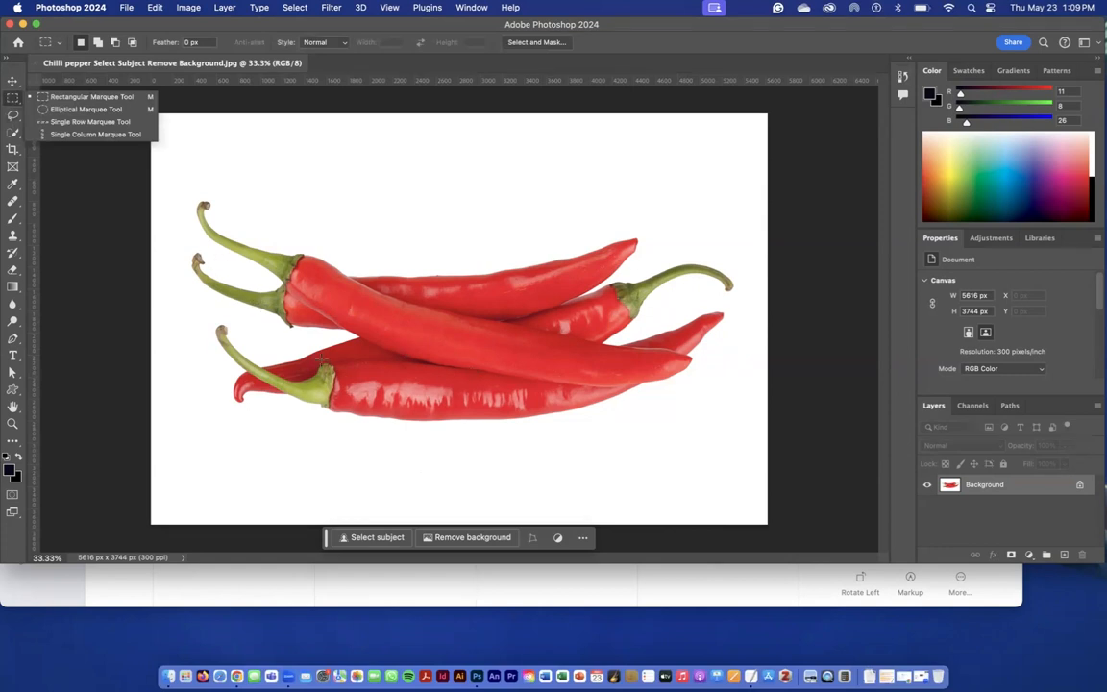
With the Quick Selection tool active, select the chilli peppers using Select Subject and open the selection in Select and Mask.
{"action": "left_click", "coordinate": [14, 134]}
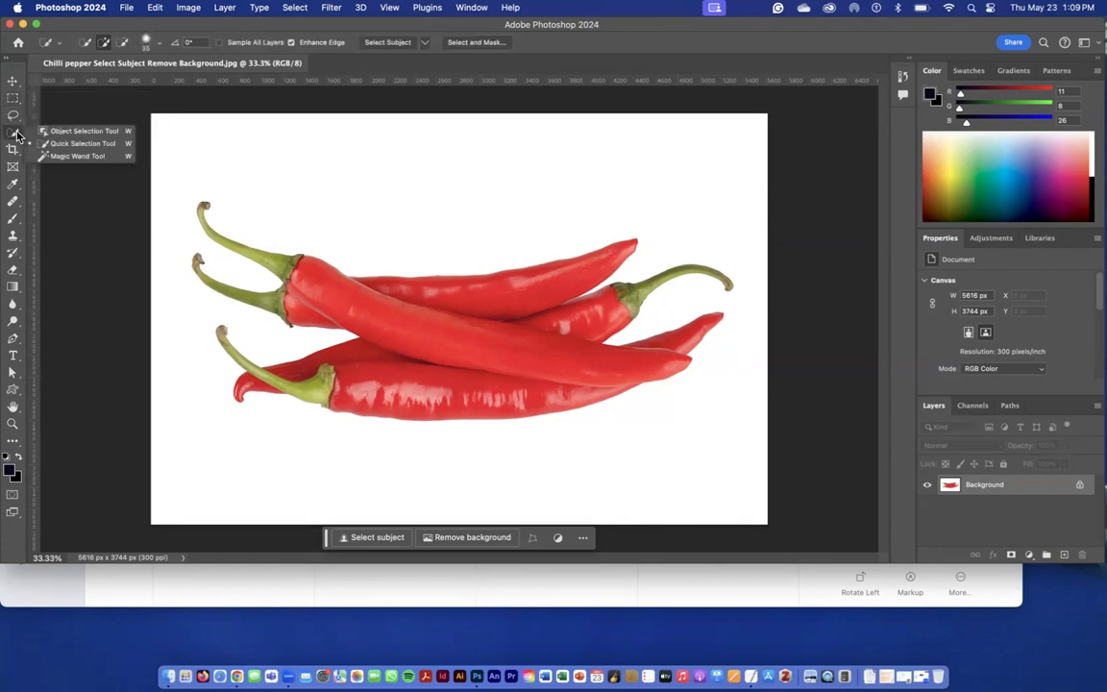
{"action": "left_click", "coordinate": [8, 137]}
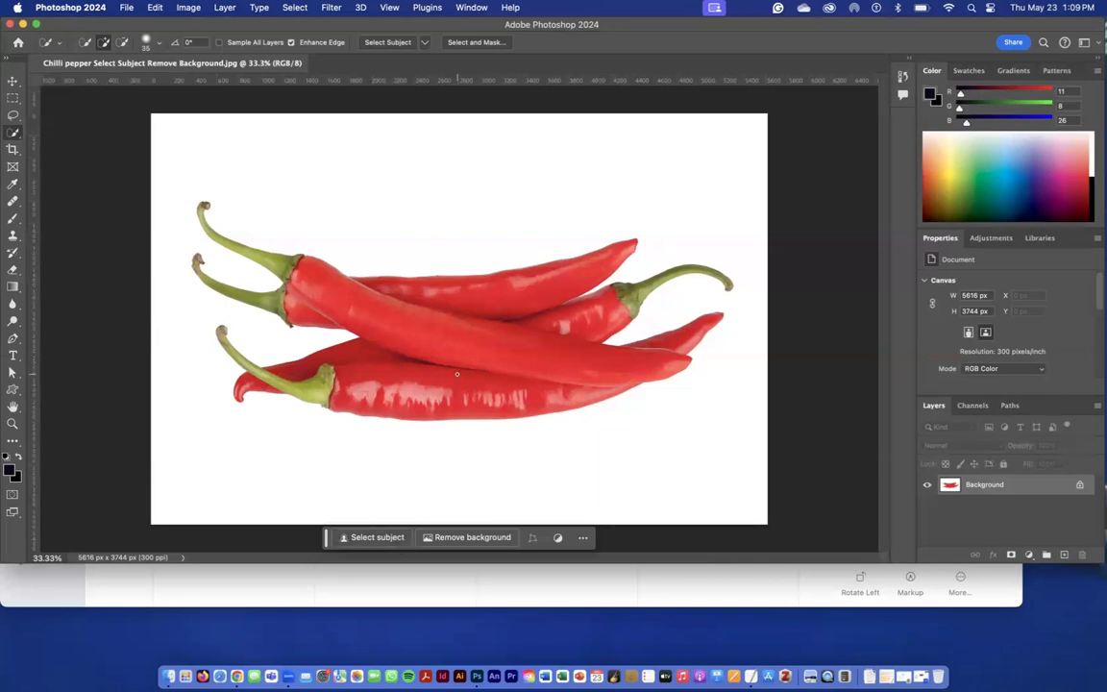
{"action": "left_click", "coordinate": [389, 542]}
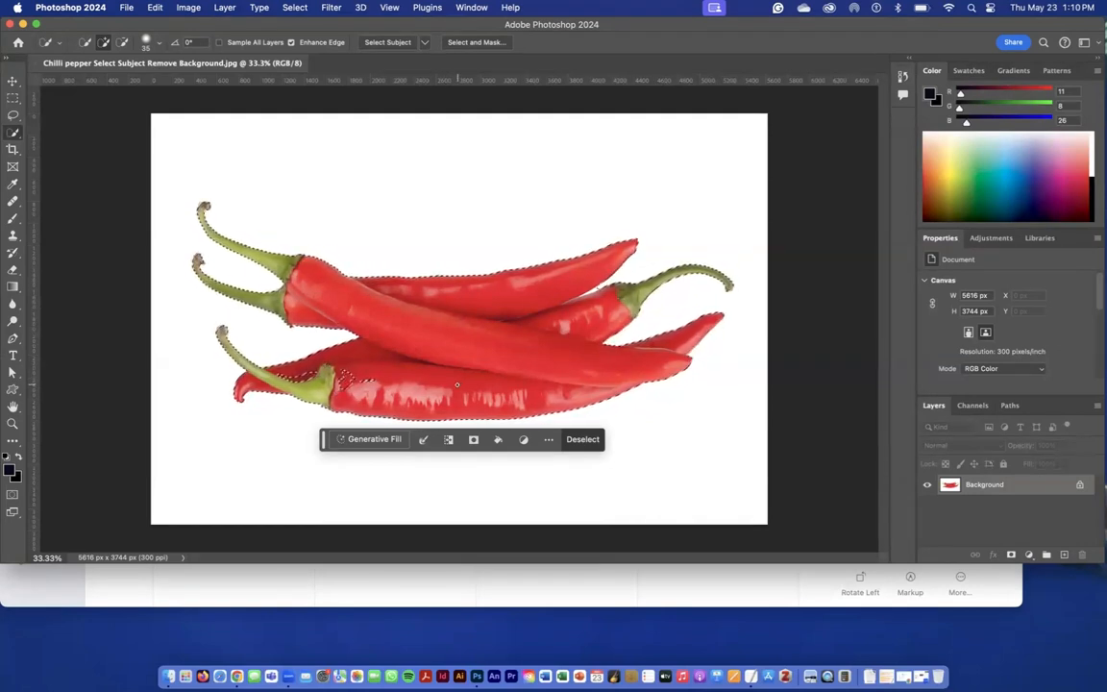
{"action": "left_click", "coordinate": [476, 43]}
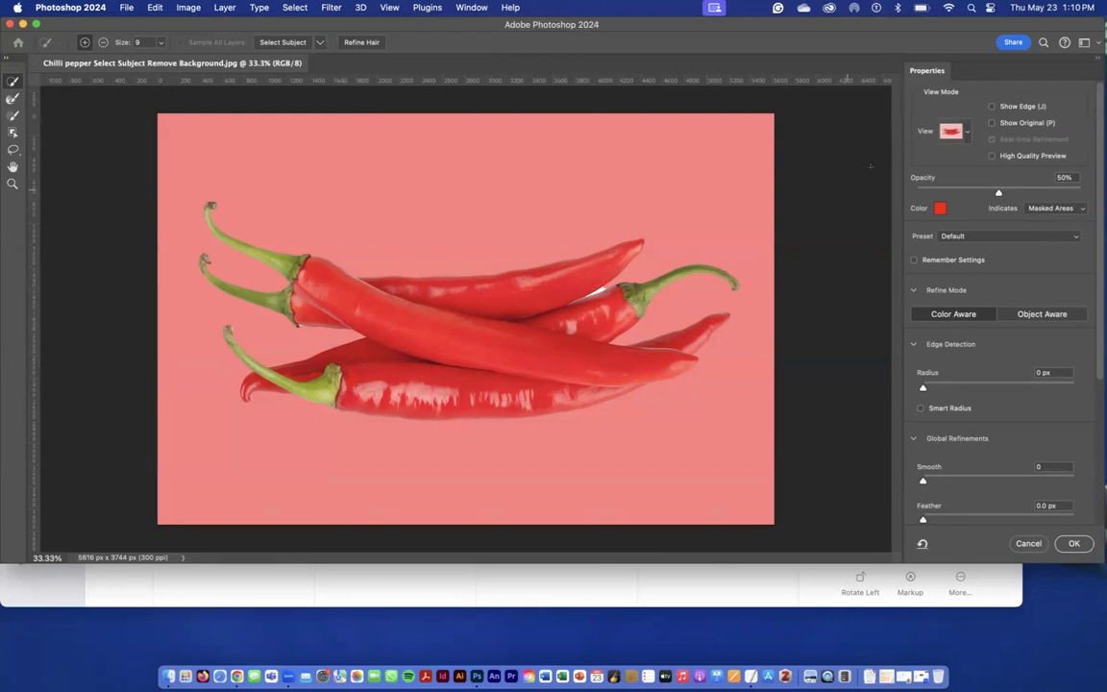
Set up the Quick Selection brush in the Select and Mask workspace to add to the selection at size 50.
{"action": "left_click", "coordinate": [967, 130]}
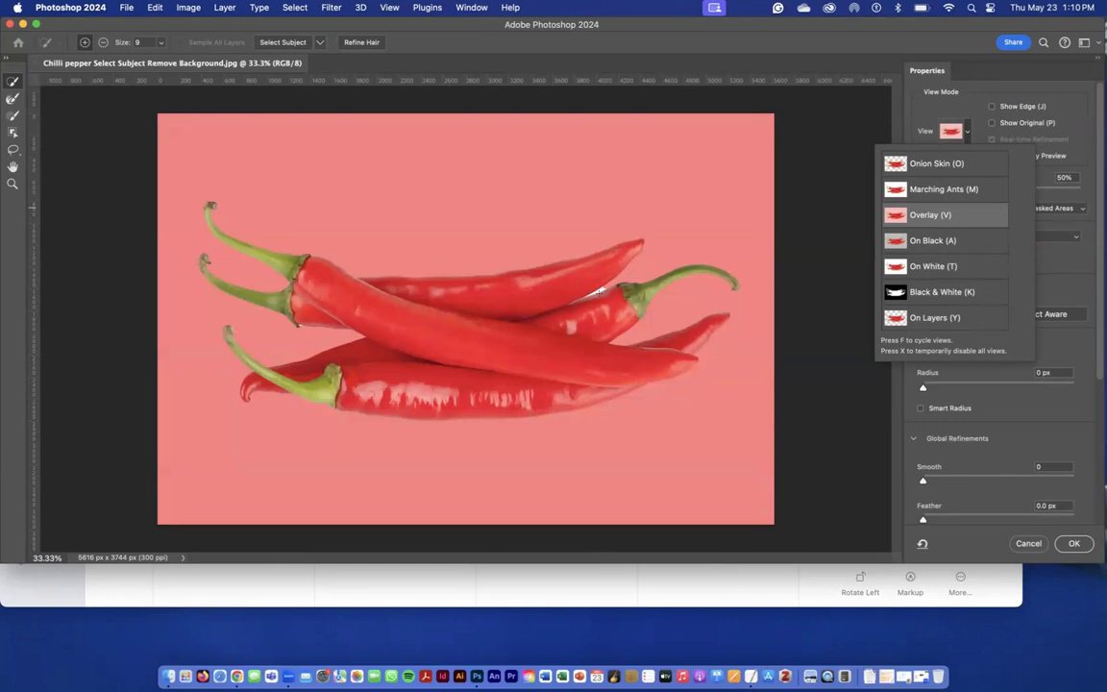
{"action": "left_click", "coordinate": [12, 87]}
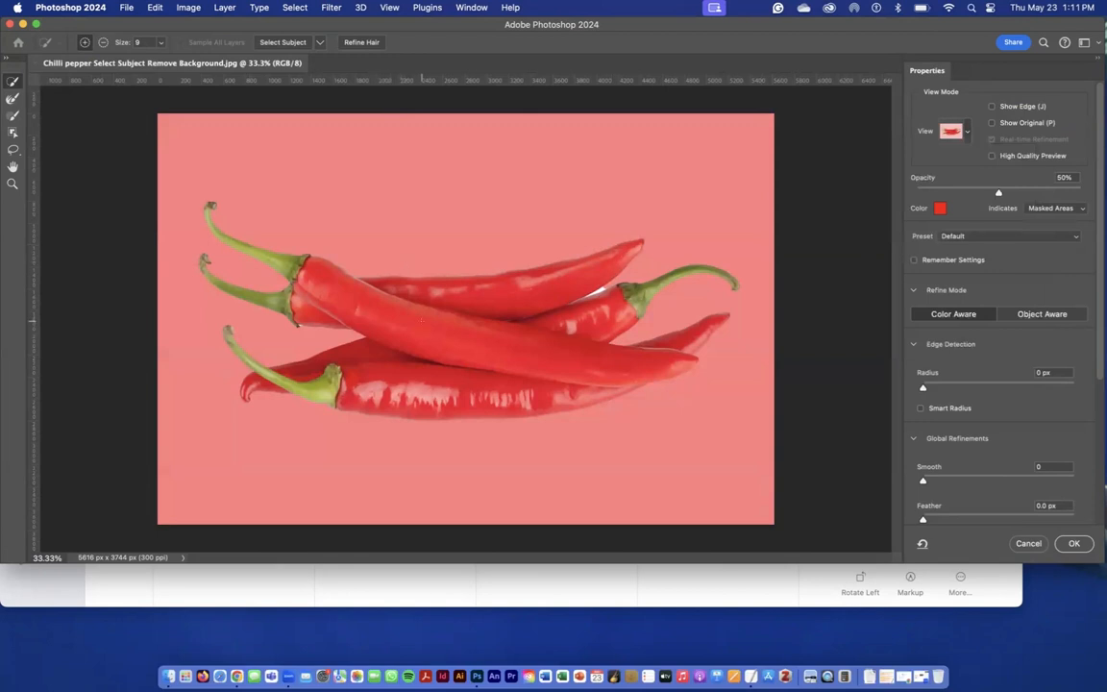
{"action": "scroll", "coordinate": [421, 320], "scroll_direction": "up", "scroll_amount": 10}
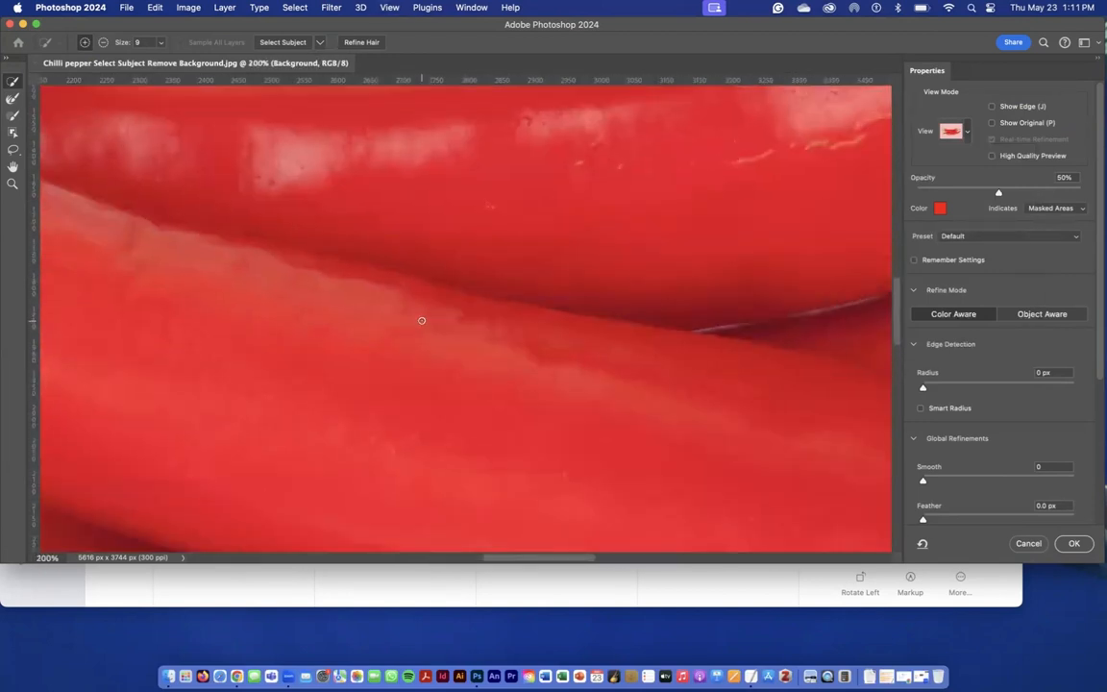
{"action": "scroll", "coordinate": [421, 320], "scroll_direction": "left", "scroll_amount": 10}
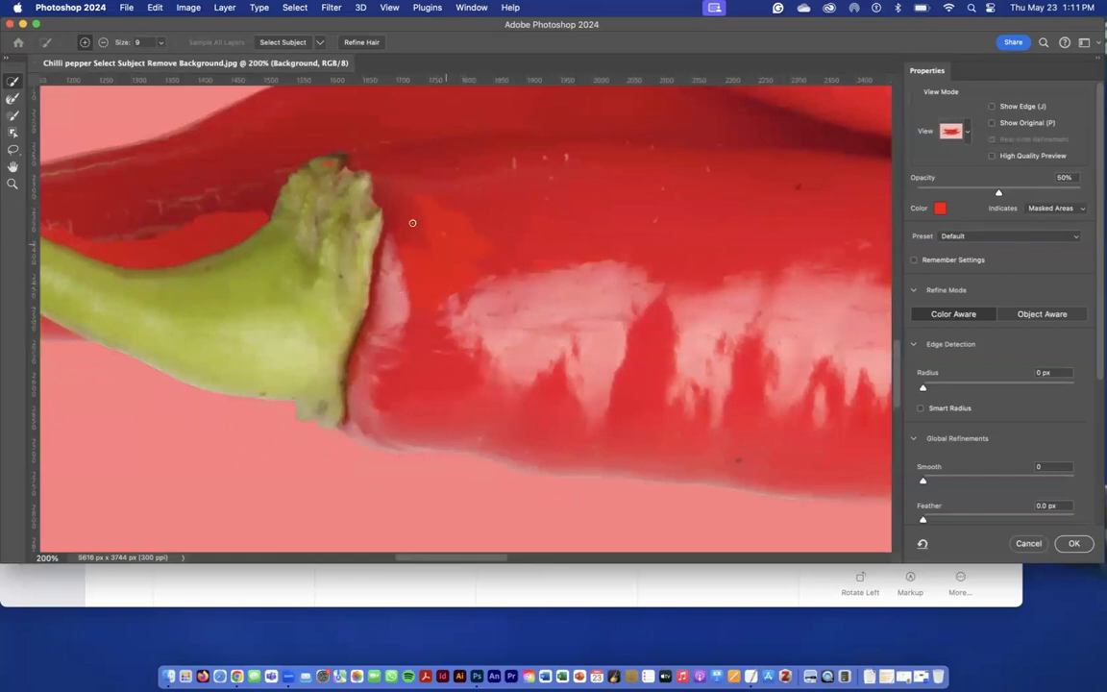
{"action": "left_click", "coordinate": [85, 44]}
{"action": "key", "text": "bracketright"}
{"action": "key", "text": "bracketright"}
{"action": "key", "text": "bracketright"}
{"action": "key", "text": "bracketright"}
{"action": "key", "text": "bracketright"}
{"action": "key", "text": "bracketright"}
{"action": "key", "text": "bracketright"}
{"action": "key", "text": "bracketright"}
{"action": "key", "text": "bracketright"}
Switch the mask preview from the red overlay to the On Layers view.
{"action": "scroll", "coordinate": [452, 250], "scroll_direction": "up", "scroll_amount": 10}
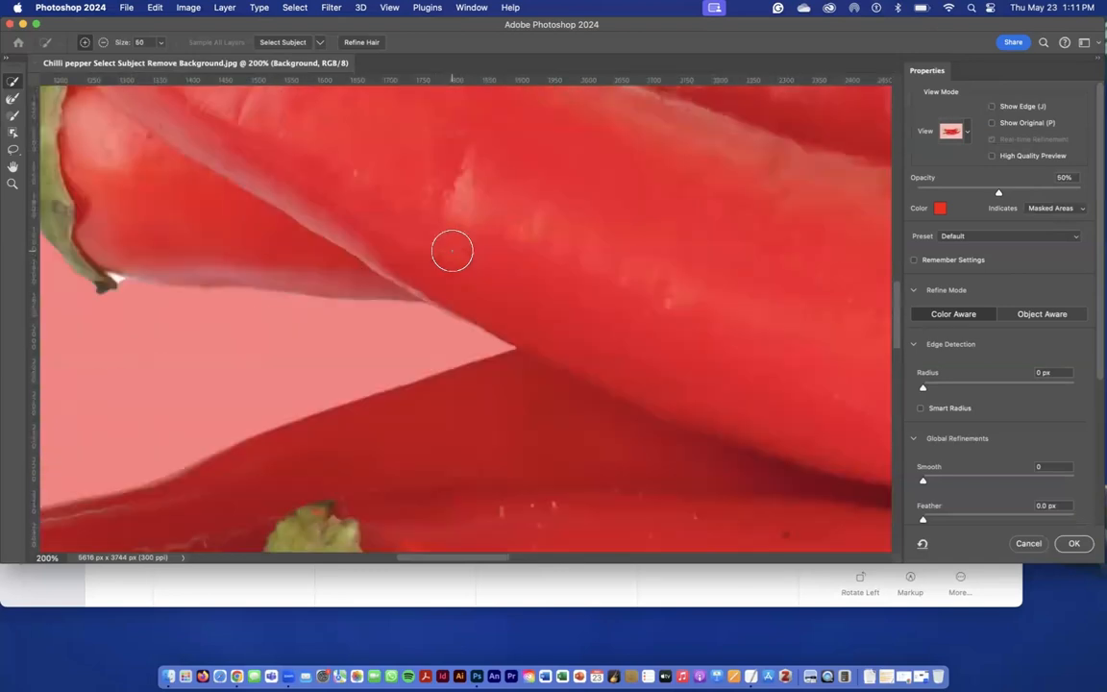
{"action": "scroll", "coordinate": [467, 309], "scroll_direction": "down", "scroll_amount": 8}
{"action": "scroll", "coordinate": [466, 309], "scroll_direction": "down", "scroll_amount": 2}
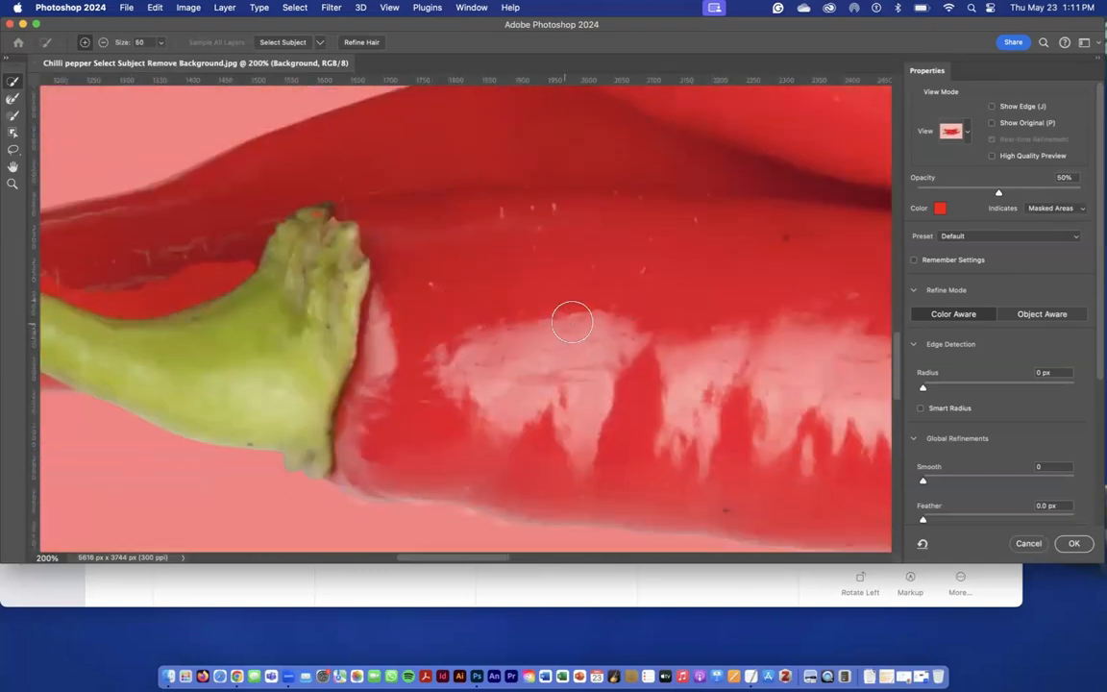
{"action": "left_click", "coordinate": [966, 131]}
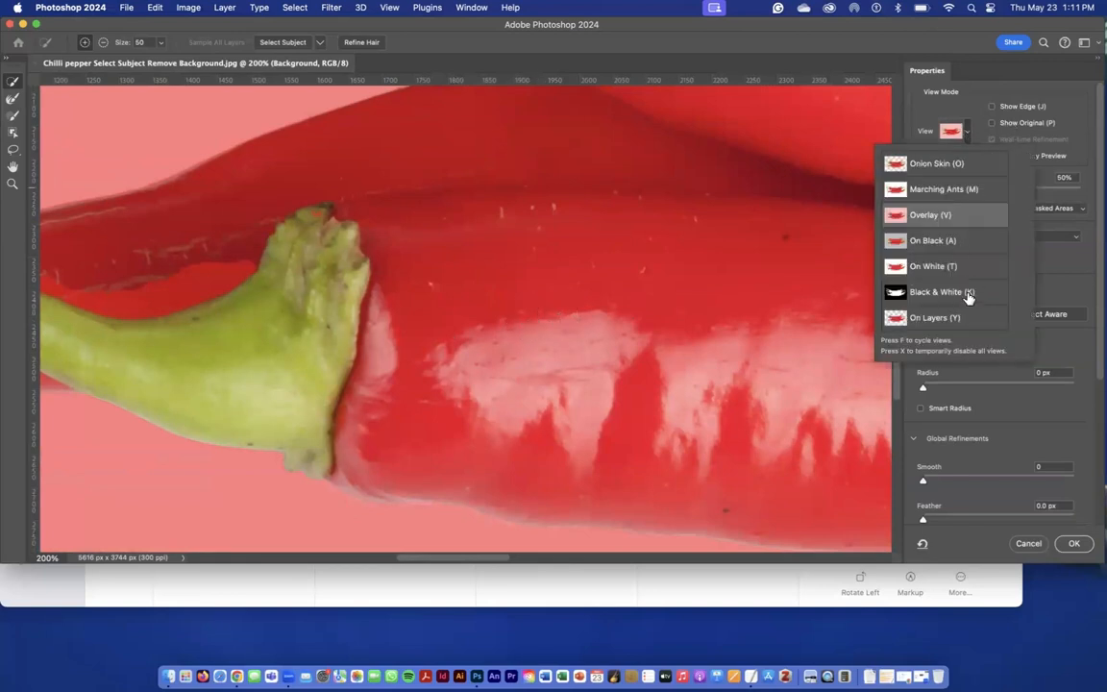
{"action": "left_click", "coordinate": [952, 317]}
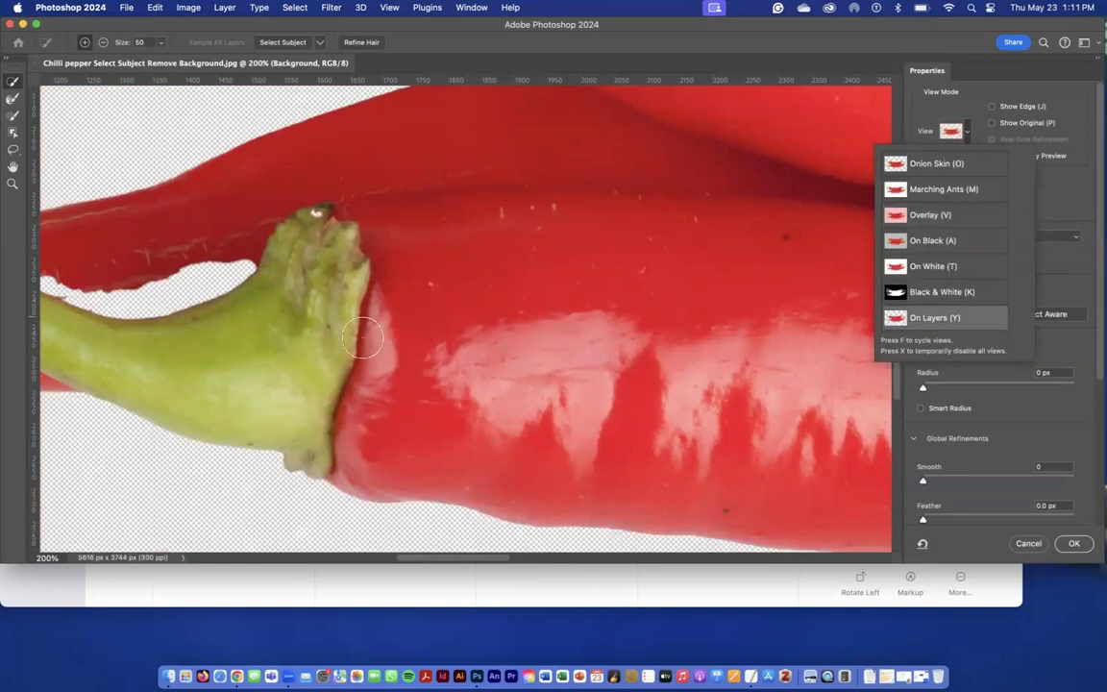
Paint the missing area above the bottom pepper's green stem back into the selection.
{"action": "scroll", "coordinate": [314, 284], "scroll_direction": "left", "scroll_amount": 5}
{"action": "scroll", "coordinate": [252, 241], "scroll_direction": "left", "scroll_amount": 4}
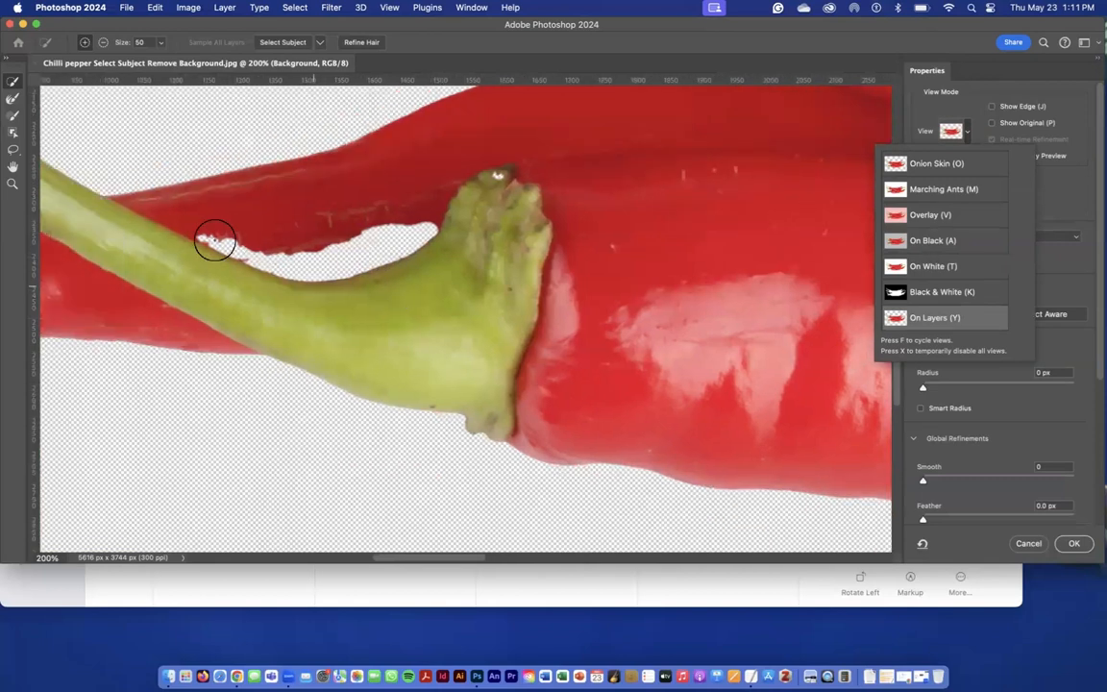
{"action": "left_click_drag", "start_coordinate": [197, 218], "coordinate": [240, 249]}
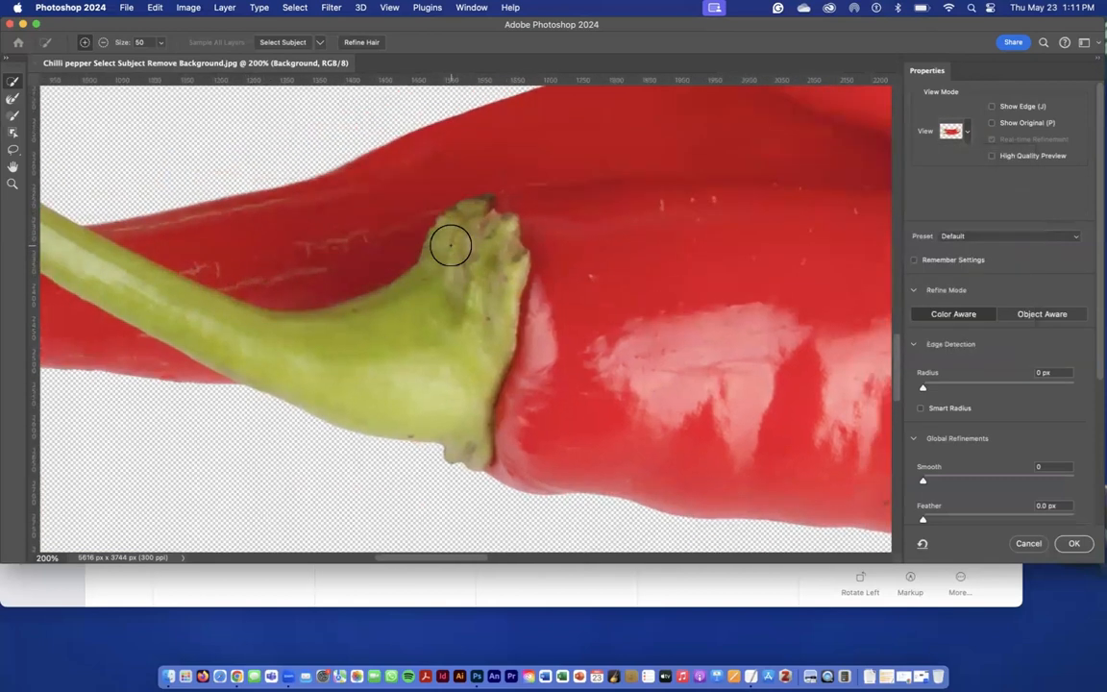
Subtract the white gap between the upper pepper and the right-hand stemmed pepper using a size 25 brush.
{"action": "scroll", "coordinate": [450, 244], "scroll_direction": "right", "scroll_amount": 15}
{"action": "scroll", "coordinate": [450, 245], "scroll_direction": "right", "scroll_amount": 6}
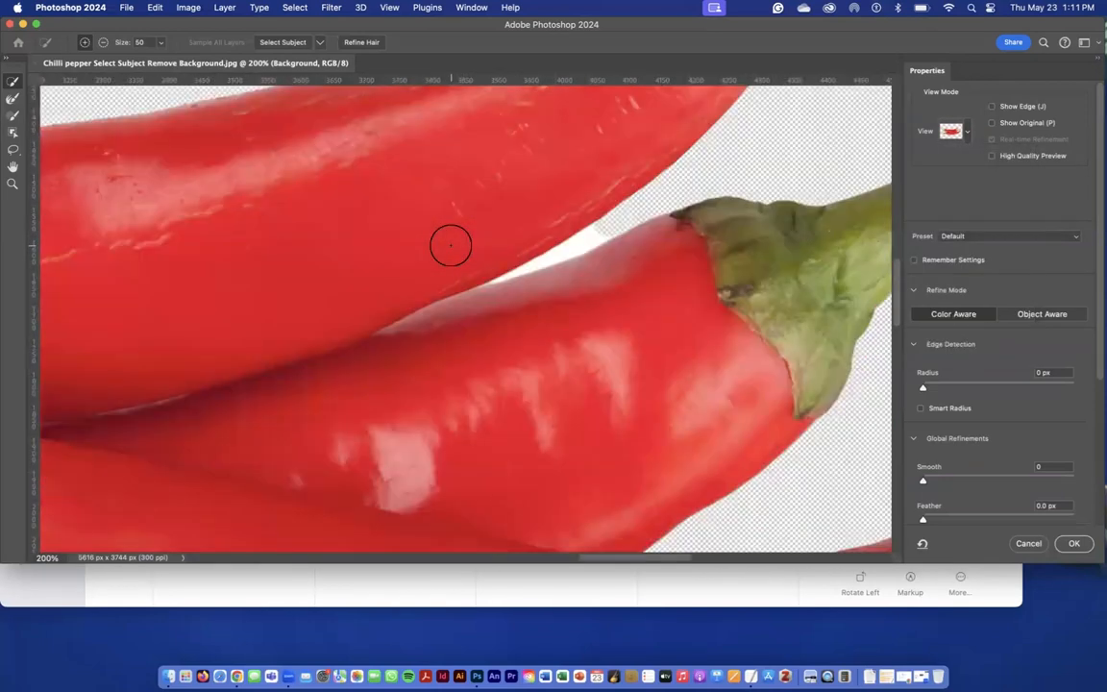
{"action": "scroll", "coordinate": [450, 242], "scroll_direction": "down", "scroll_amount": 1}
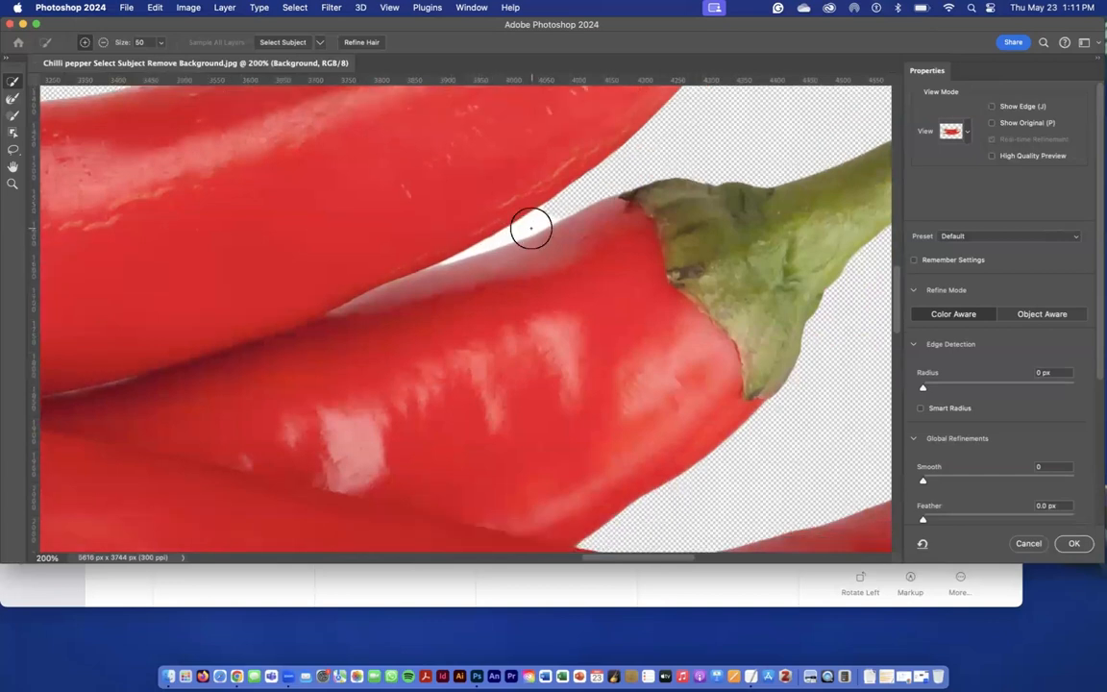
{"action": "key", "text": "bracketleft"}
{"action": "key", "text": "bracketleft"}
{"action": "key", "text": "bracketleft"}
{"action": "left_click", "coordinate": [103, 44]}
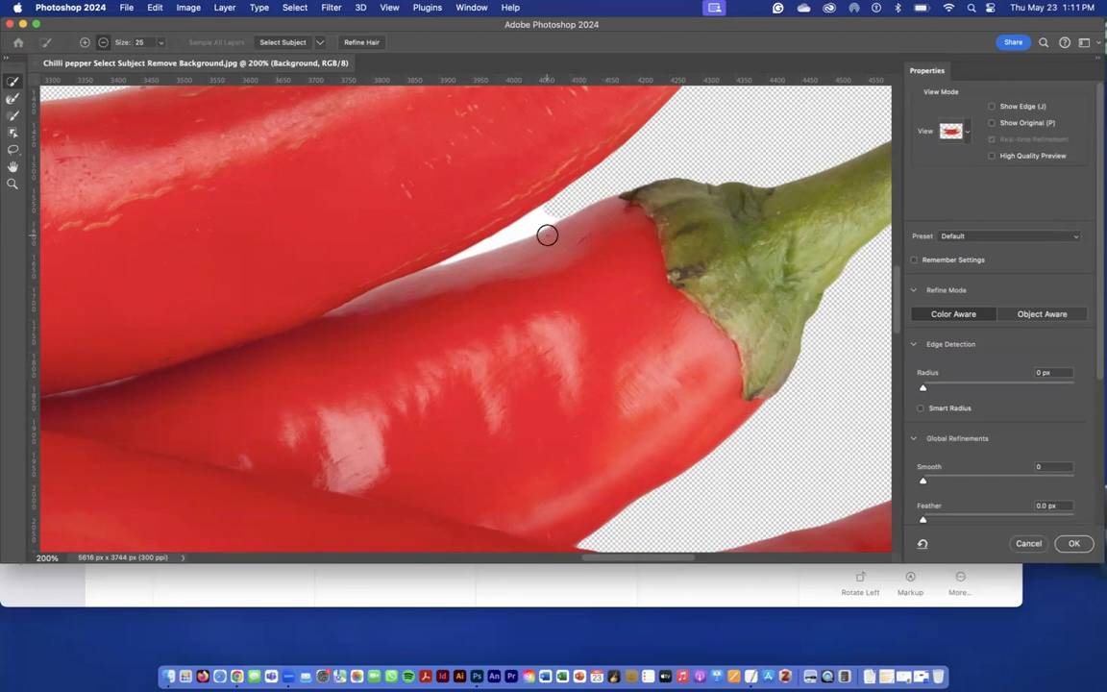
{"action": "scroll", "coordinate": [546, 236], "scroll_direction": "right", "scroll_amount": 3}
{"action": "scroll", "coordinate": [546, 237], "scroll_direction": "up", "scroll_amount": 2}
{"action": "left_click_drag", "start_coordinate": [474, 258], "coordinate": [466, 261]}
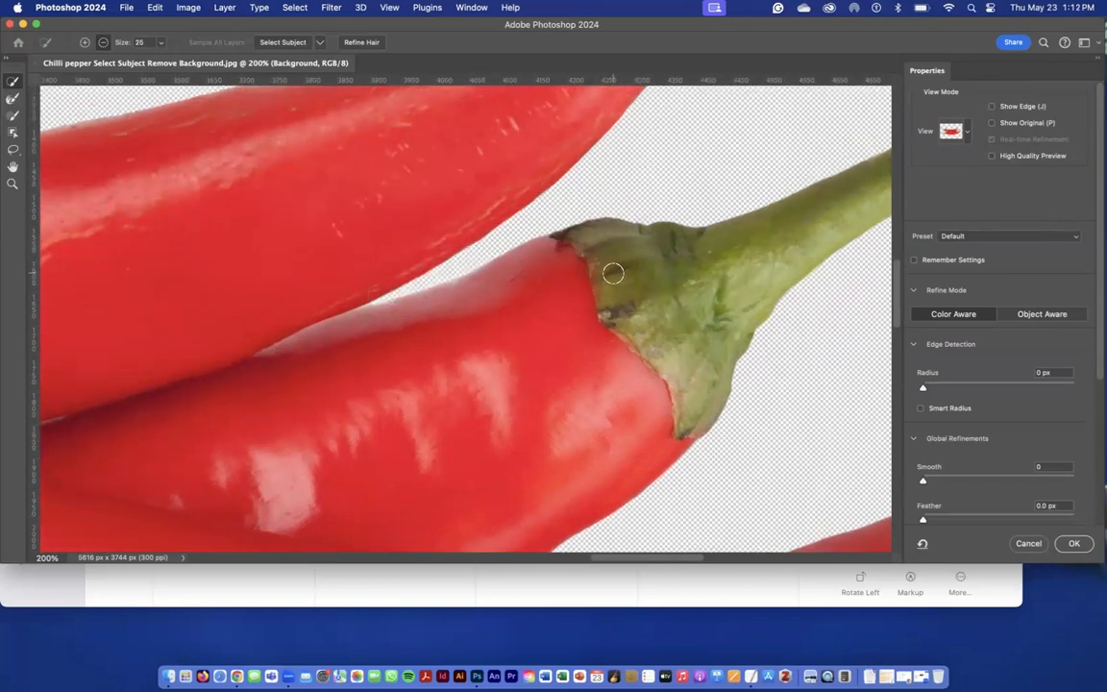
Switch the mask preview back to Overlay for the whole group of peppers.
{"action": "key", "text": "super+minus"}
{"action": "key", "text": "super+minus"}
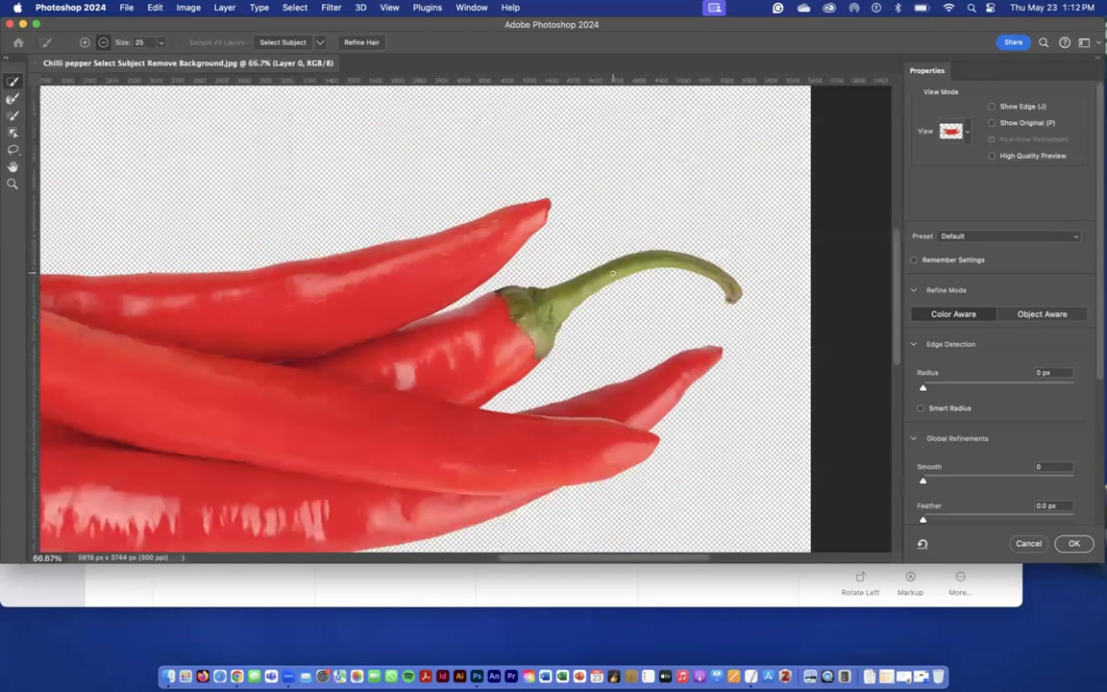
{"action": "key", "text": "super+minus"}
{"action": "scroll", "coordinate": [613, 273], "scroll_direction": "left", "scroll_amount": 5}
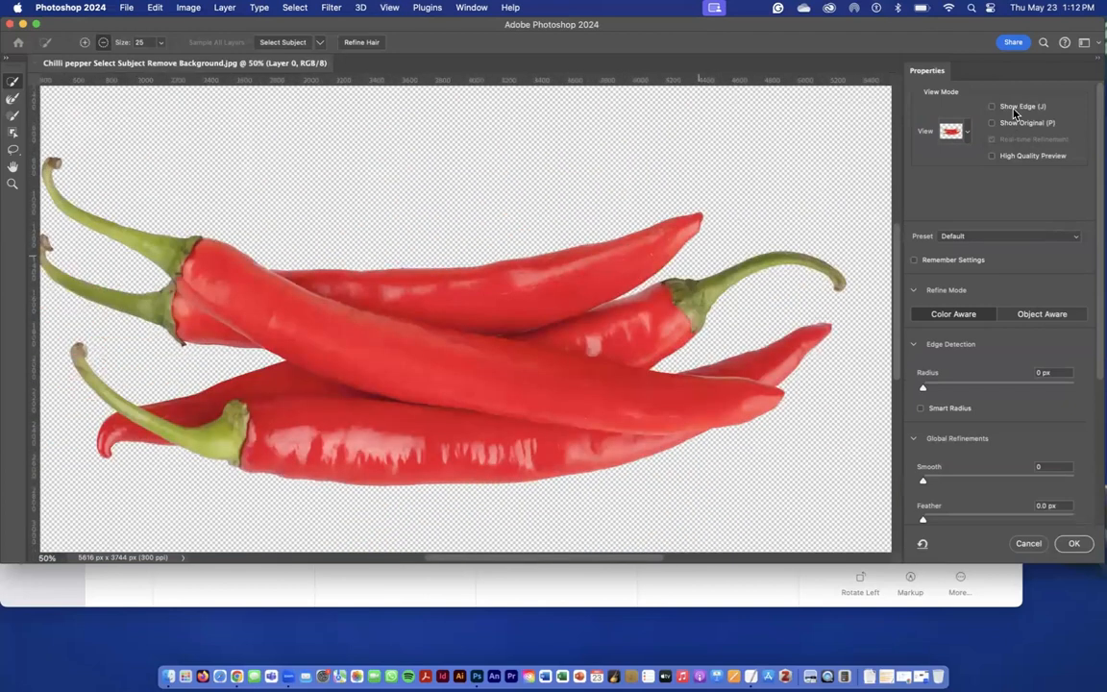
{"action": "left_click", "coordinate": [965, 139]}
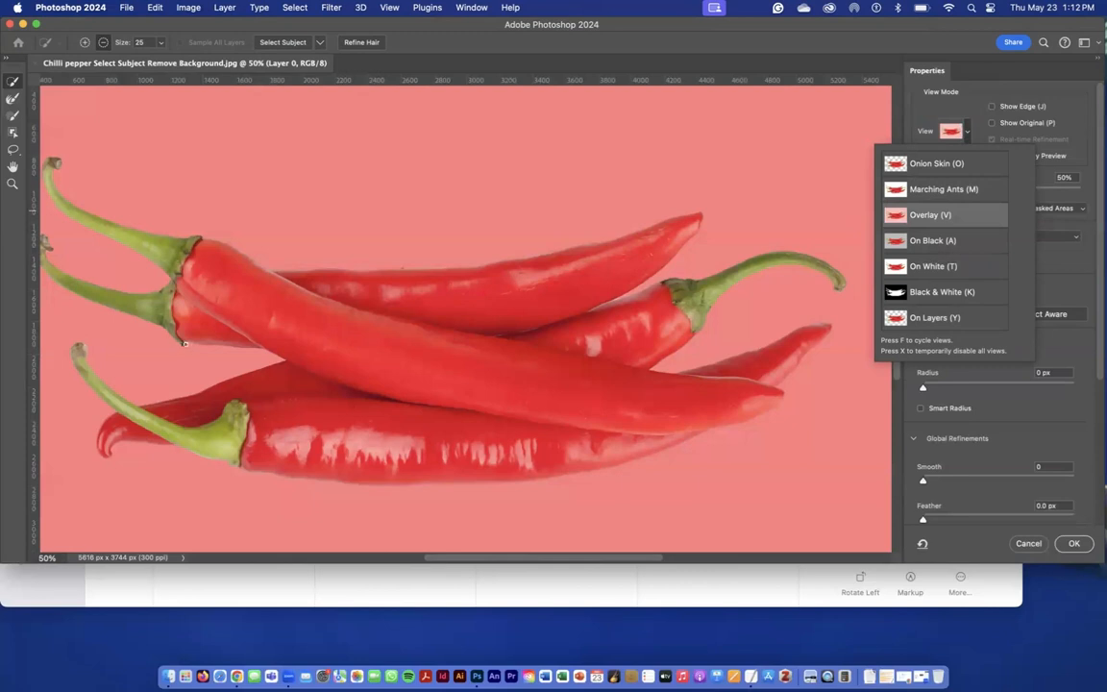
Subtract the small white spot beside the tip of the middle-left pepper's green cap using a size 9 brush.
{"action": "scroll", "coordinate": [214, 344], "scroll_direction": "up", "scroll_amount": 3}
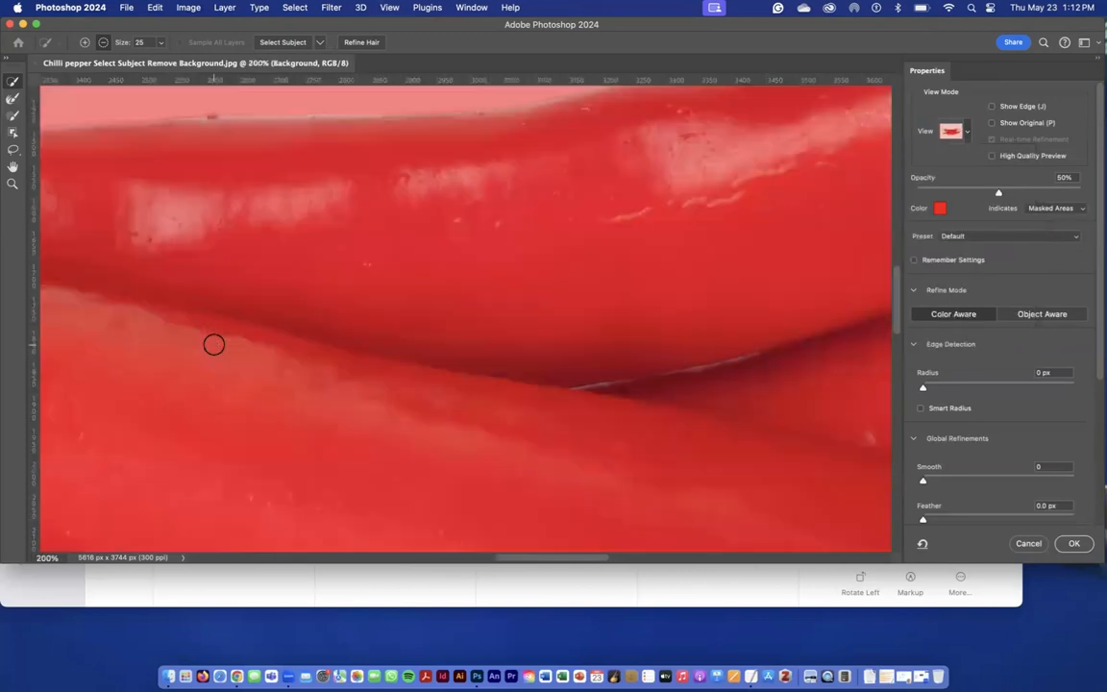
{"action": "scroll", "coordinate": [214, 344], "scroll_direction": "left", "scroll_amount": 10}
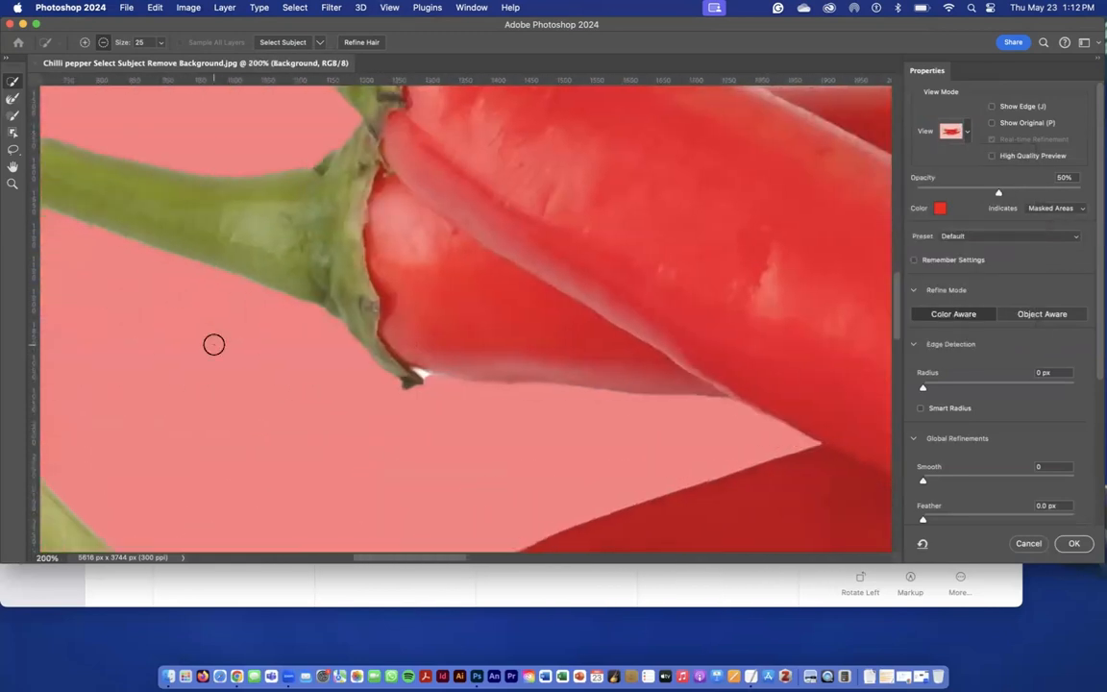
{"action": "scroll", "coordinate": [214, 344], "scroll_direction": "up", "scroll_amount": 2}
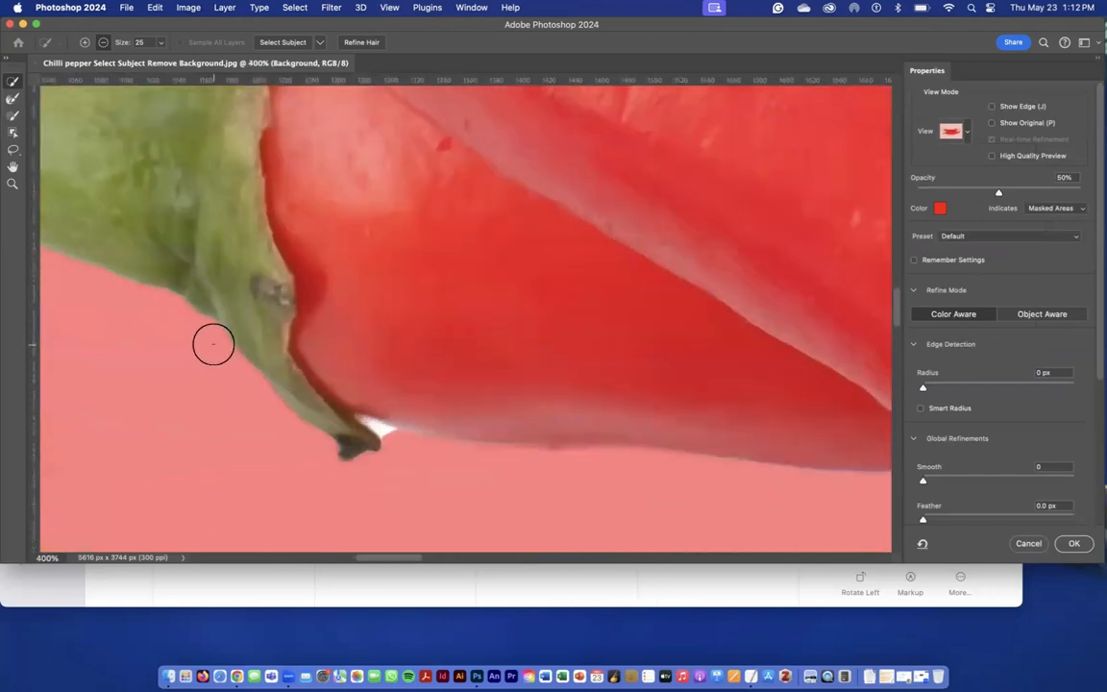
{"action": "key", "text": "bracketleft"}
{"action": "key", "text": "bracketleft"}
{"action": "key", "text": "bracketleft"}
{"action": "left_click", "coordinate": [103, 43]}
{"action": "left_click", "coordinate": [375, 430]}
{"action": "left_click", "coordinate": [394, 432]}
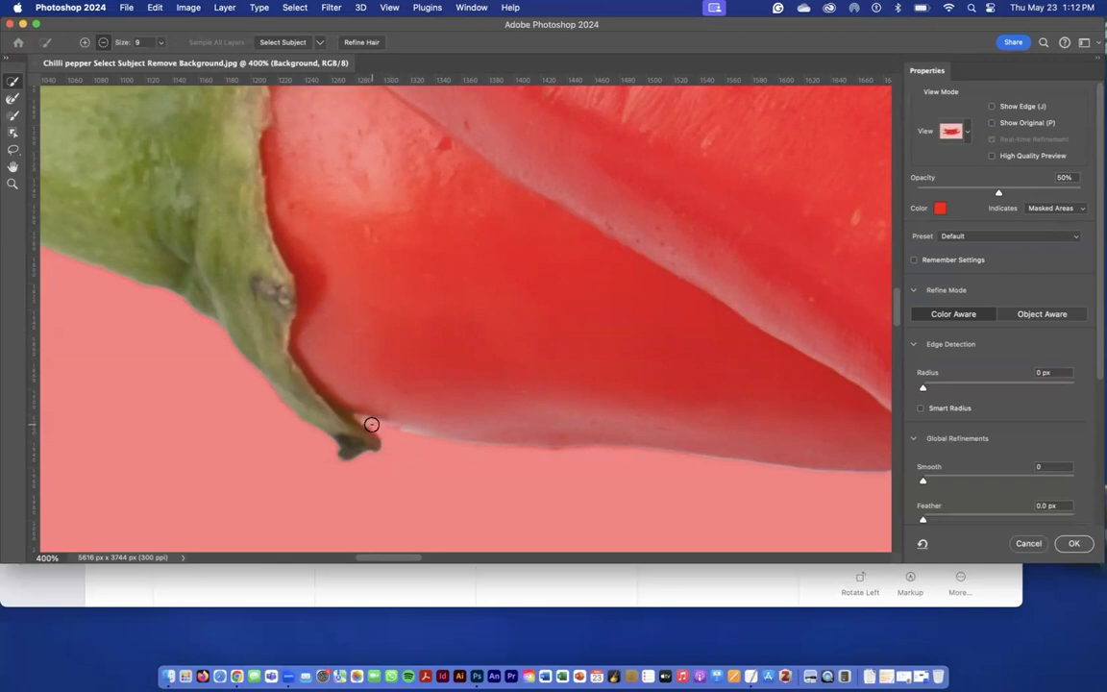
{"action": "left_click", "coordinate": [394, 433]}
Accept the refined selection and turn it into a layer mask that hides the white background.
{"action": "key", "text": "super+0"}
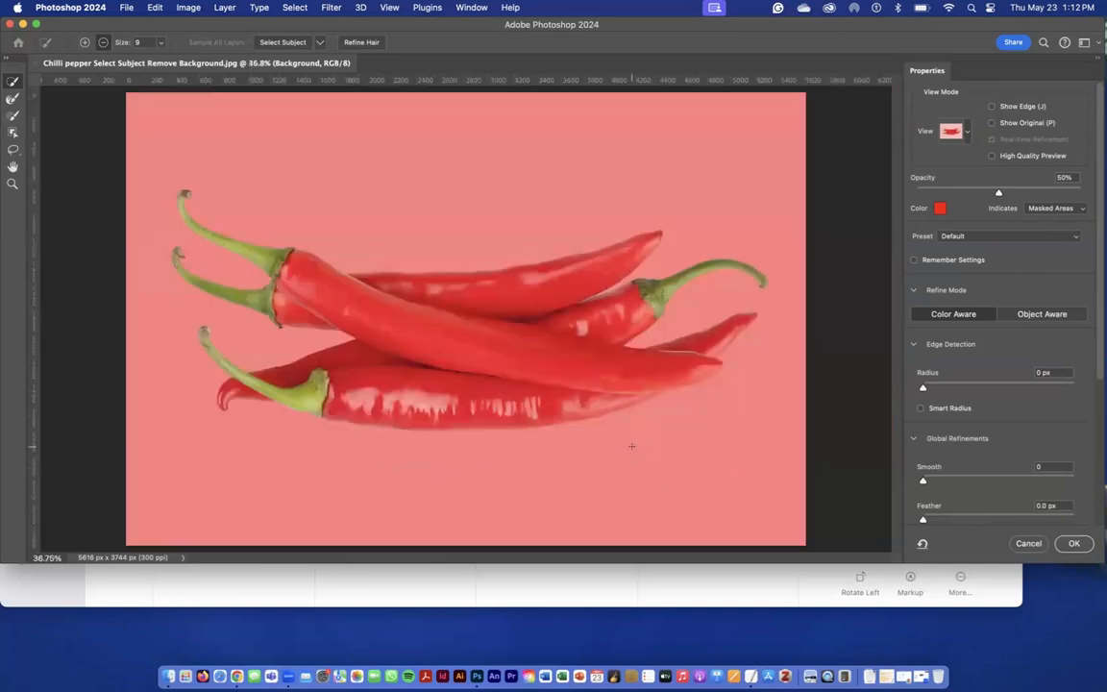
{"action": "left_click", "coordinate": [1074, 544]}
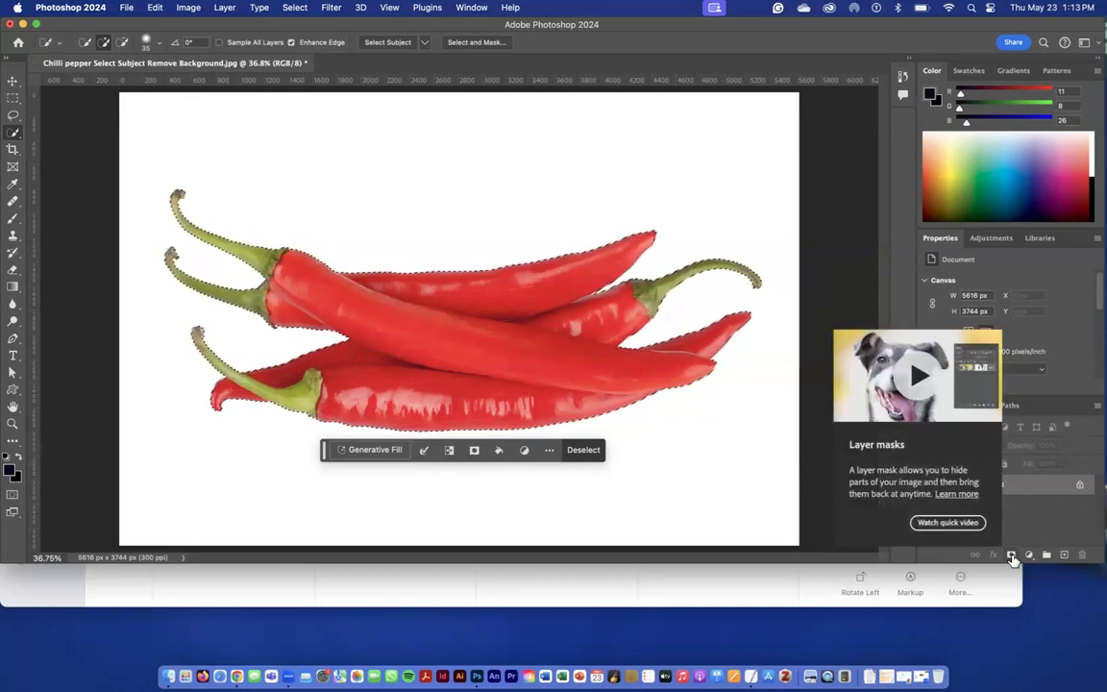
{"action": "left_click", "coordinate": [474, 450]}
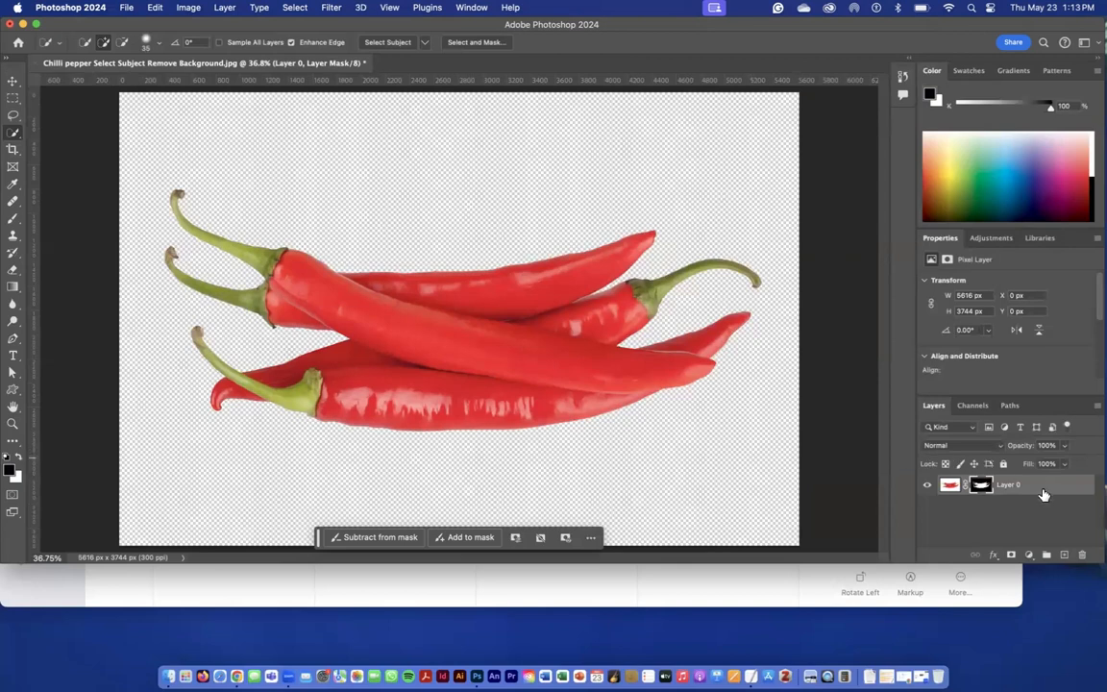
Add a Solid Color fill layer in purple-blue #452fb1 above the masked peppers.
{"action": "left_click", "coordinate": [1026, 558]}
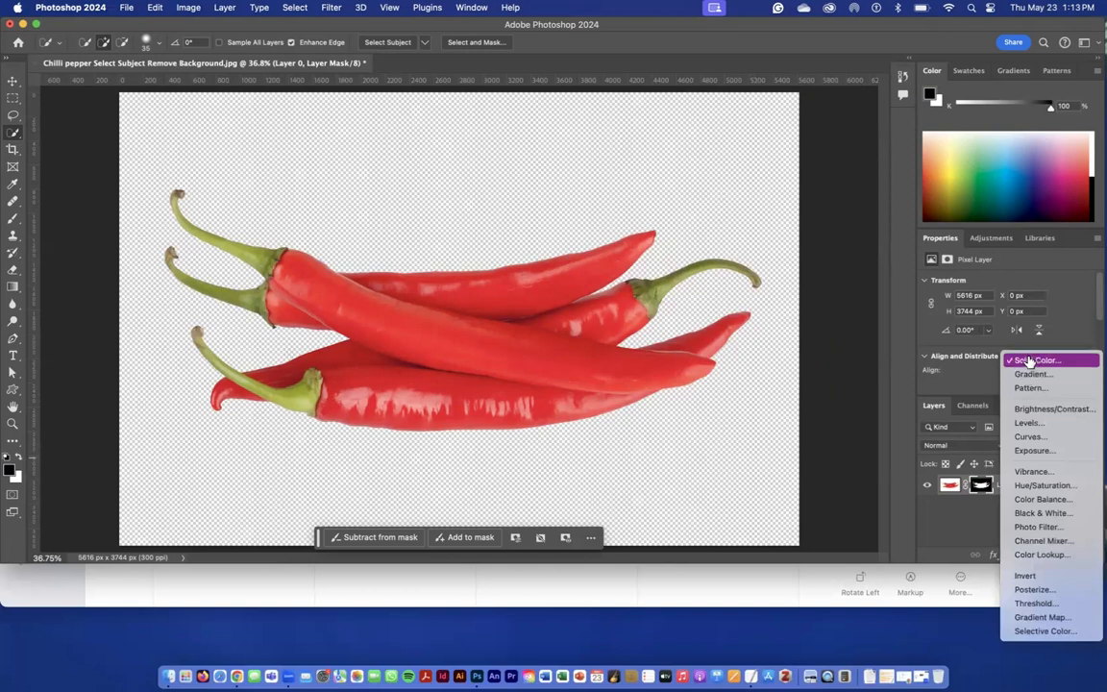
{"action": "left_click", "coordinate": [1029, 362]}
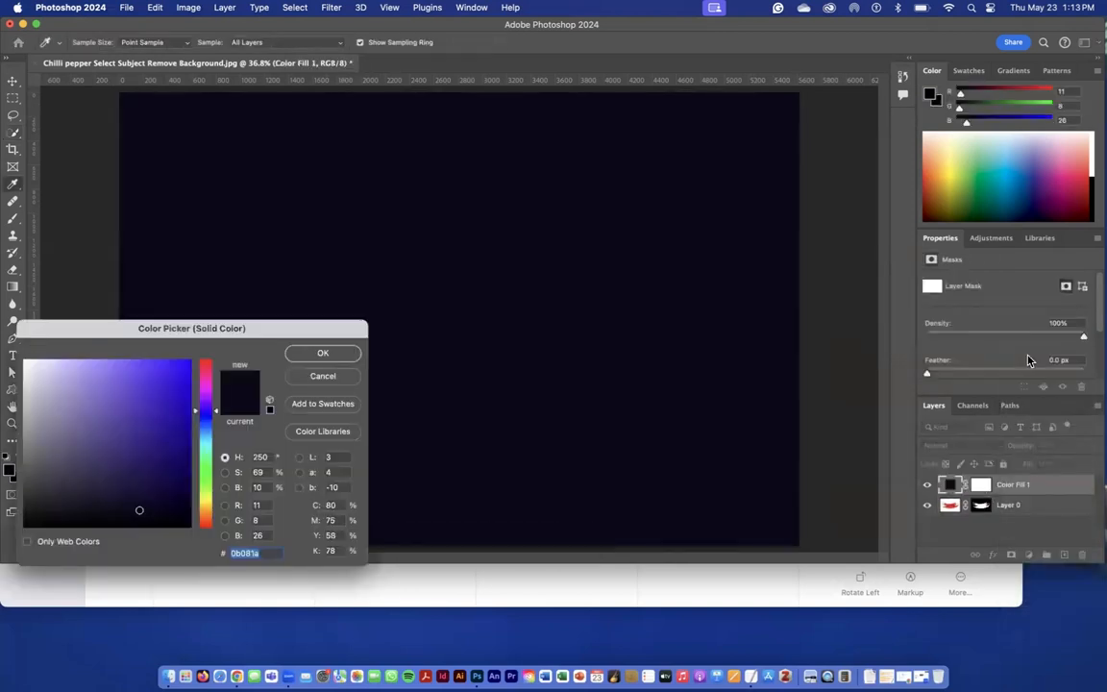
{"action": "left_click_drag", "start_coordinate": [207, 329], "coordinate": [624, 299]}
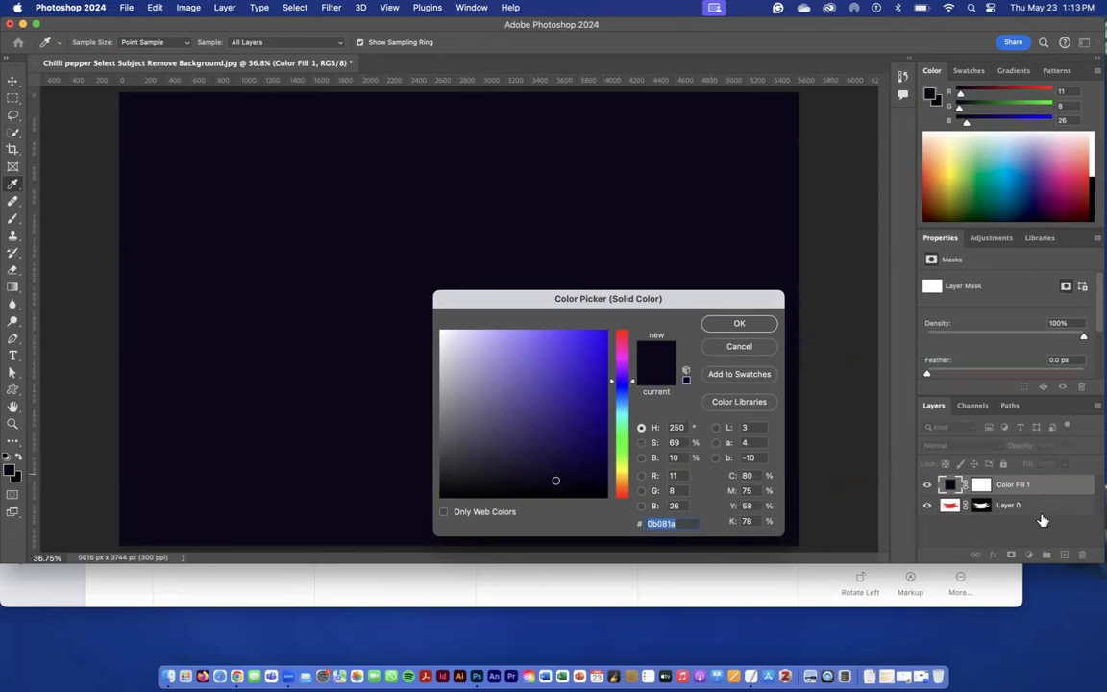
{"action": "left_click", "coordinate": [564, 379]}
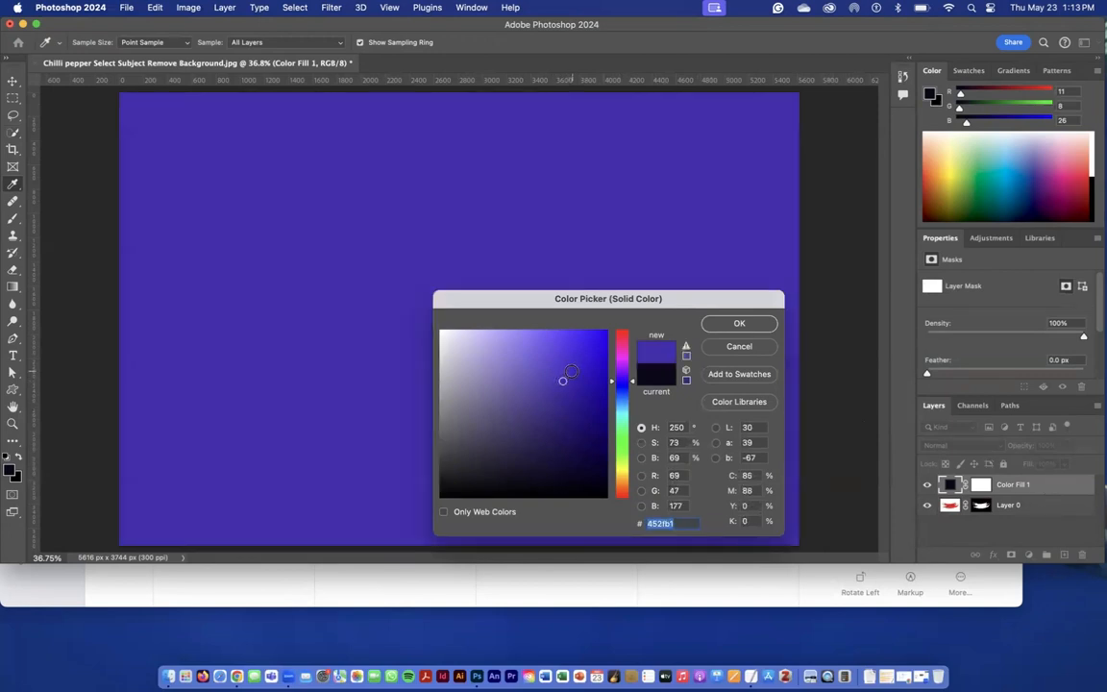
{"action": "left_click", "coordinate": [721, 323]}
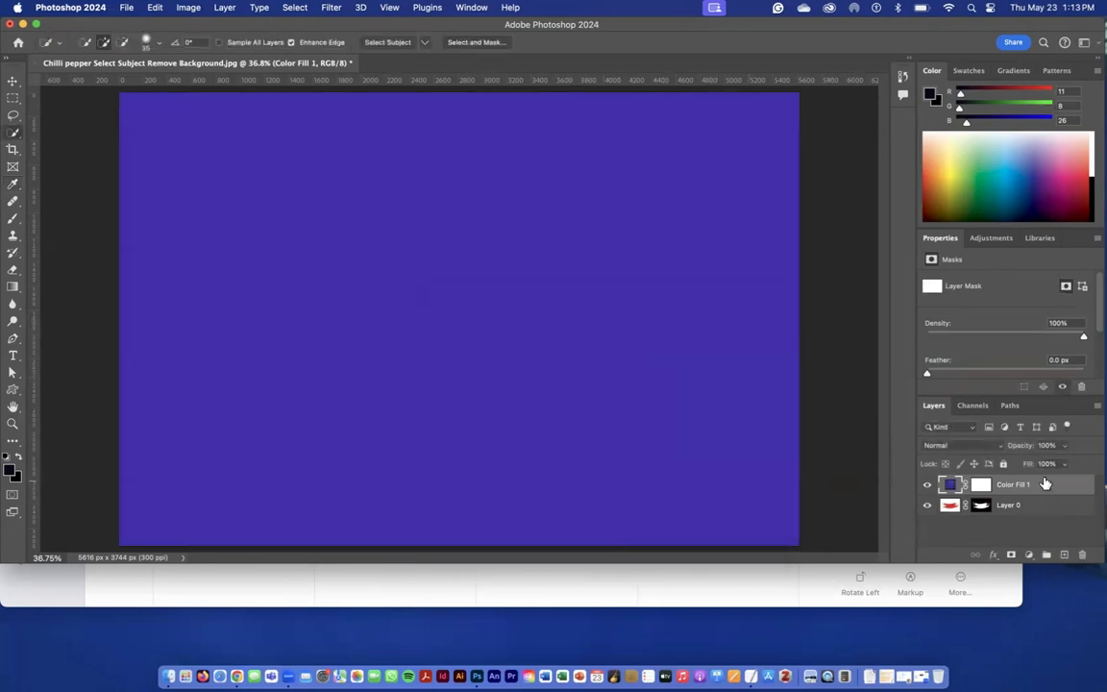
Move the Color Fill layer below the masked peppers layer and change its colour to light blue #2ad2f6.
{"action": "left_click_drag", "start_coordinate": [1046, 485], "coordinate": [1038, 517]}
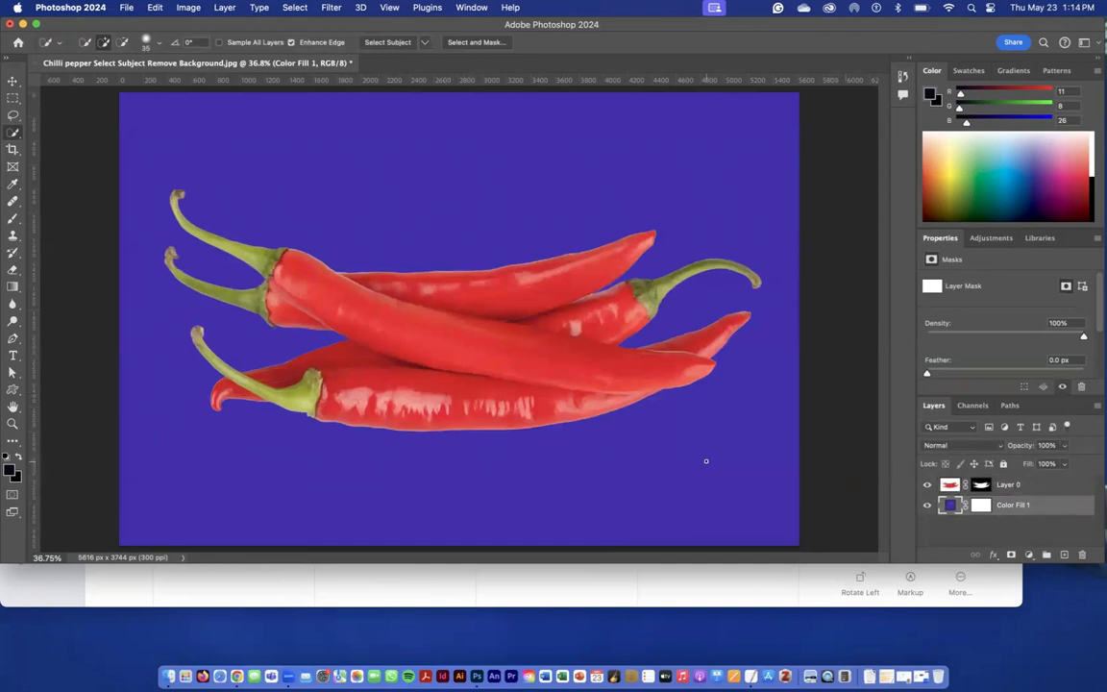
{"action": "double_click", "coordinate": [949, 505]}
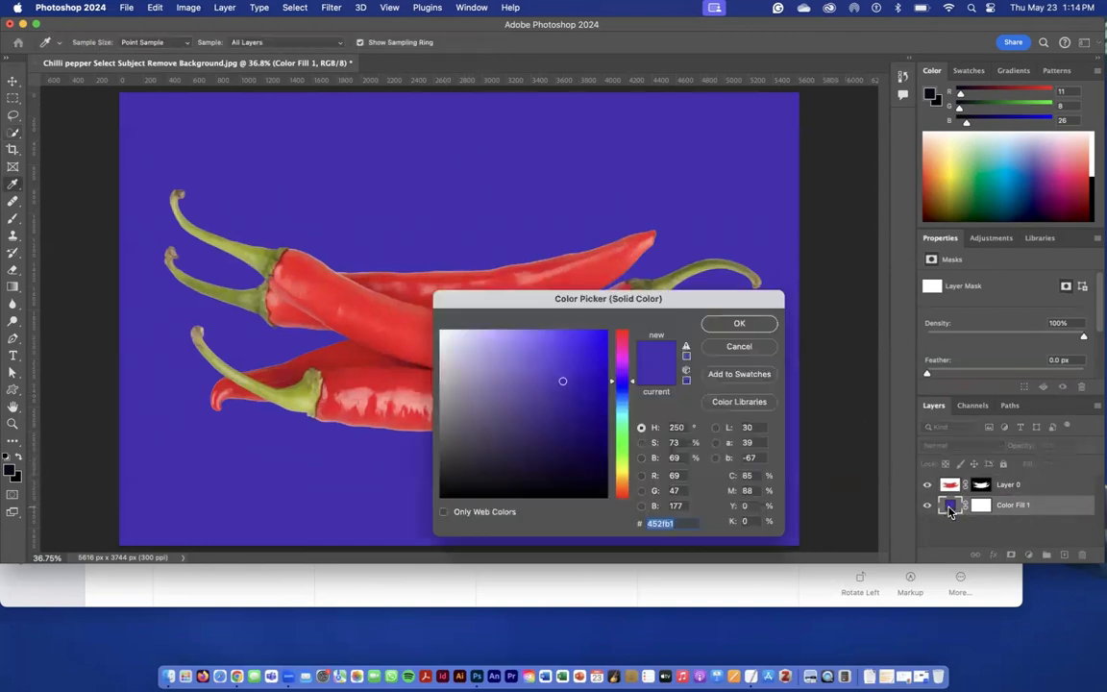
{"action": "left_click", "coordinate": [621, 404]}
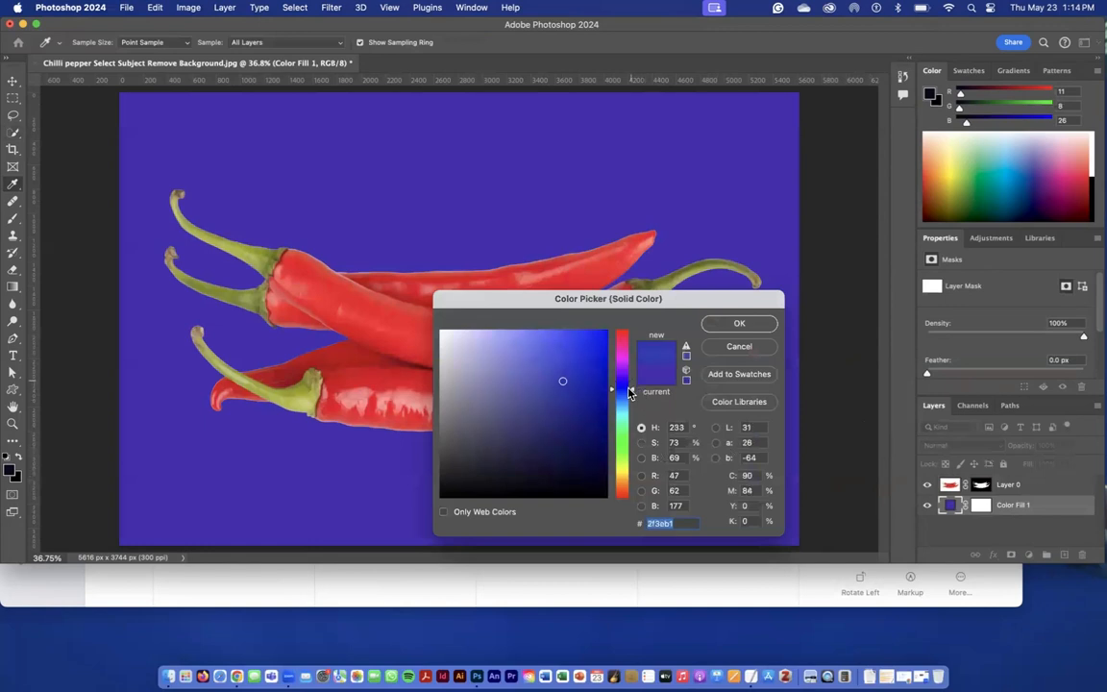
{"action": "left_click_drag", "start_coordinate": [622, 403], "coordinate": [620, 371]}
{"action": "left_click", "coordinate": [579, 358]}
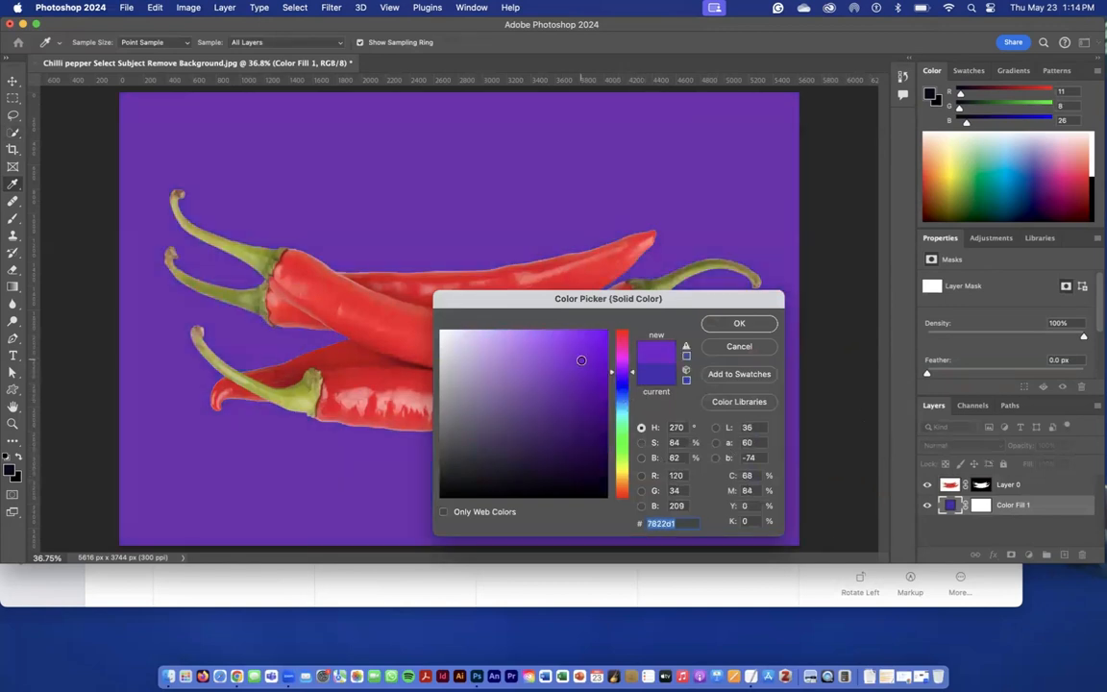
{"action": "left_click_drag", "start_coordinate": [553, 333], "coordinate": [594, 339]}
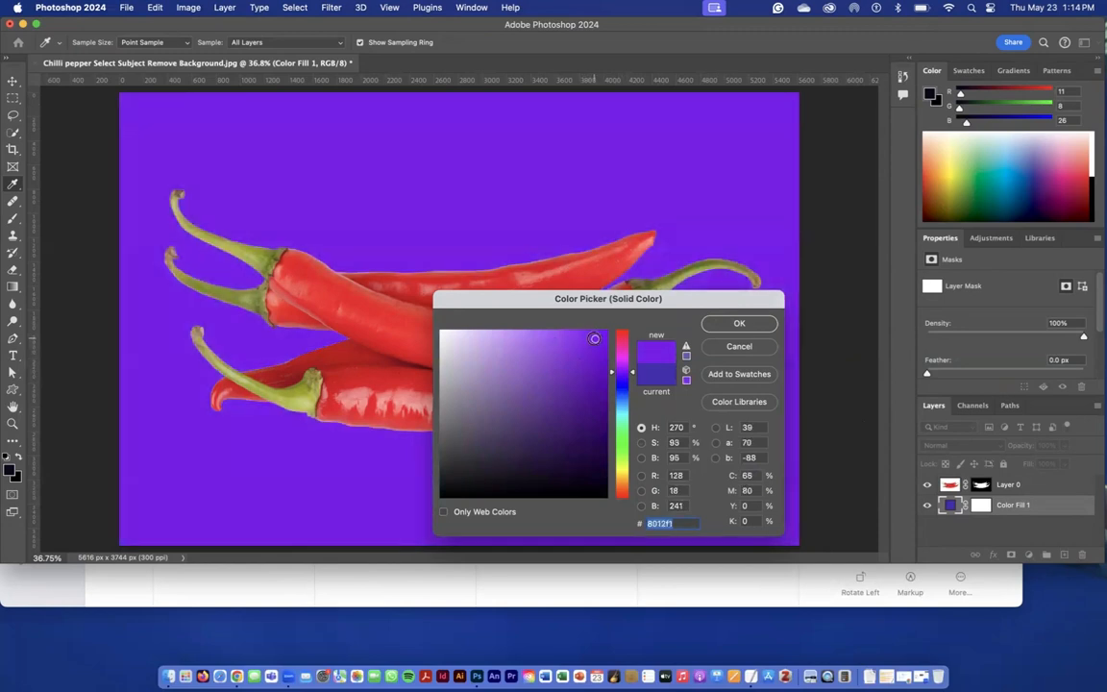
{"action": "left_click_drag", "start_coordinate": [477, 381], "coordinate": [496, 351]}
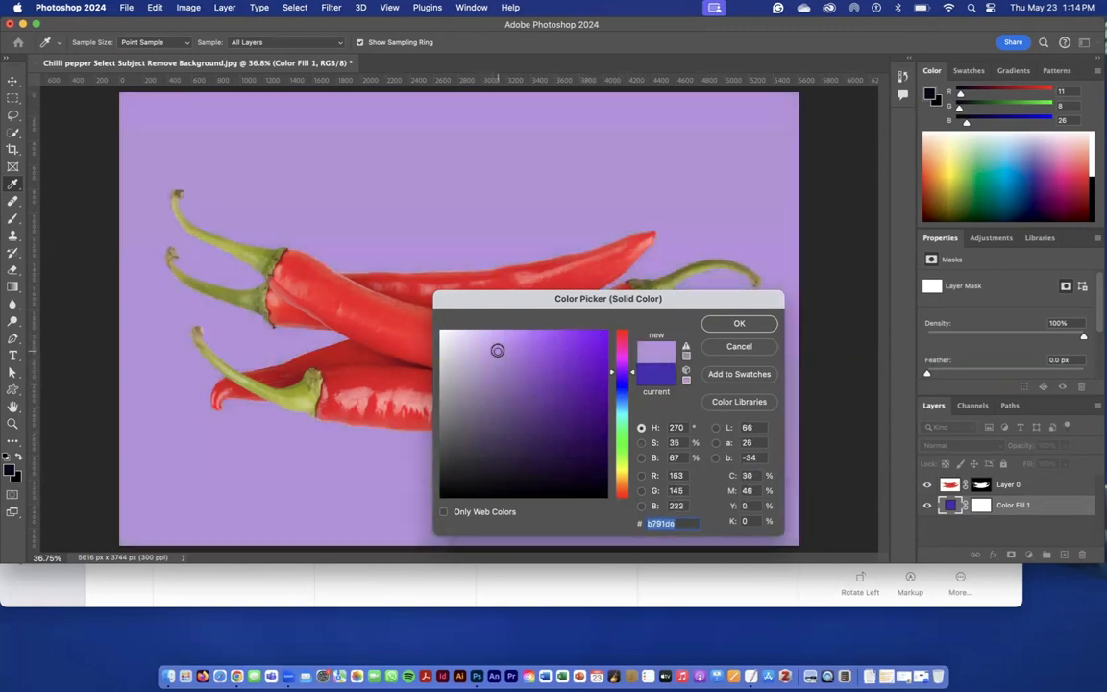
{"action": "left_click_drag", "start_coordinate": [631, 375], "coordinate": [574, 334]}
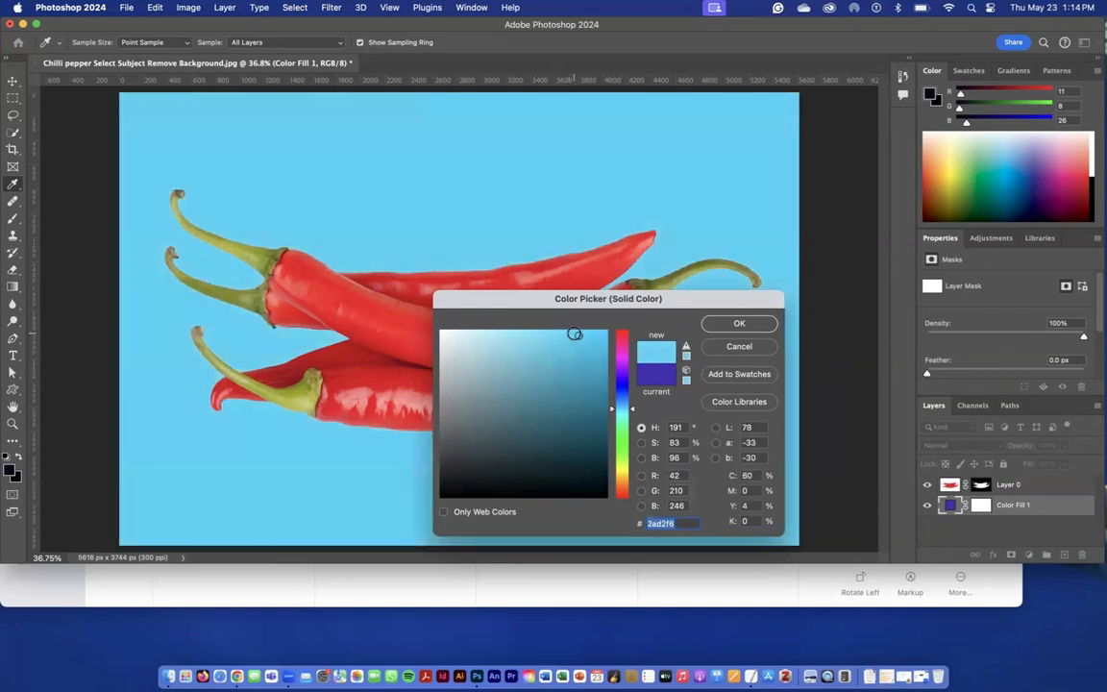
{"action": "left_click", "coordinate": [739, 324]}
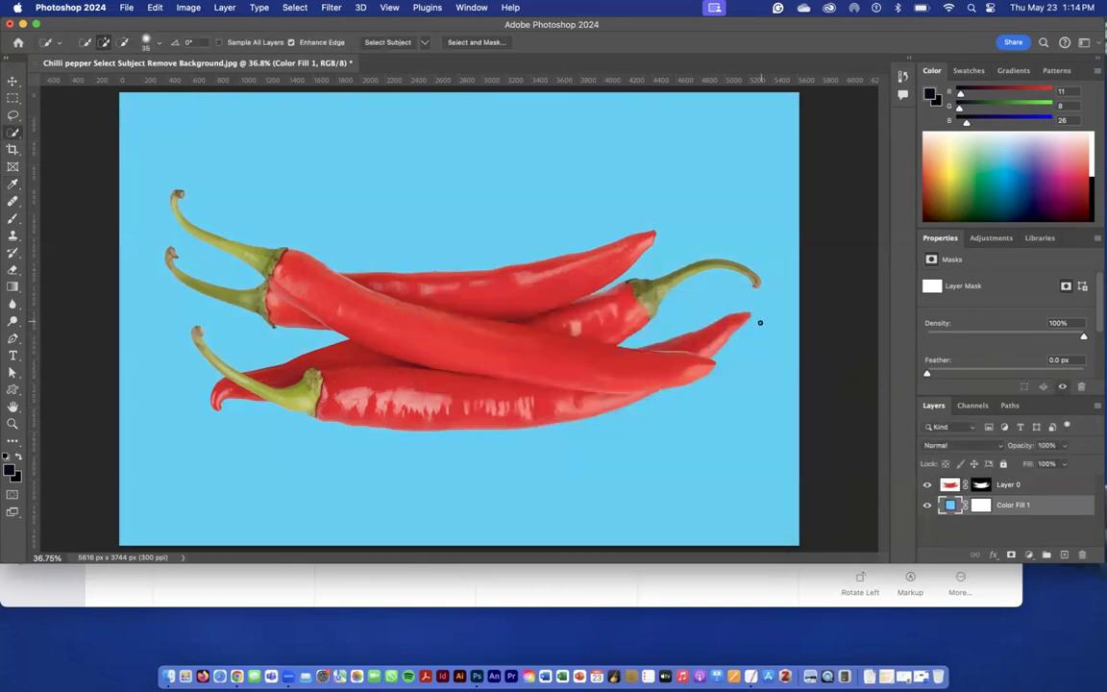
Examine the cut-out edges of the peppers up close against the light blue background.
{"action": "left_click", "coordinate": [1075, 489]}
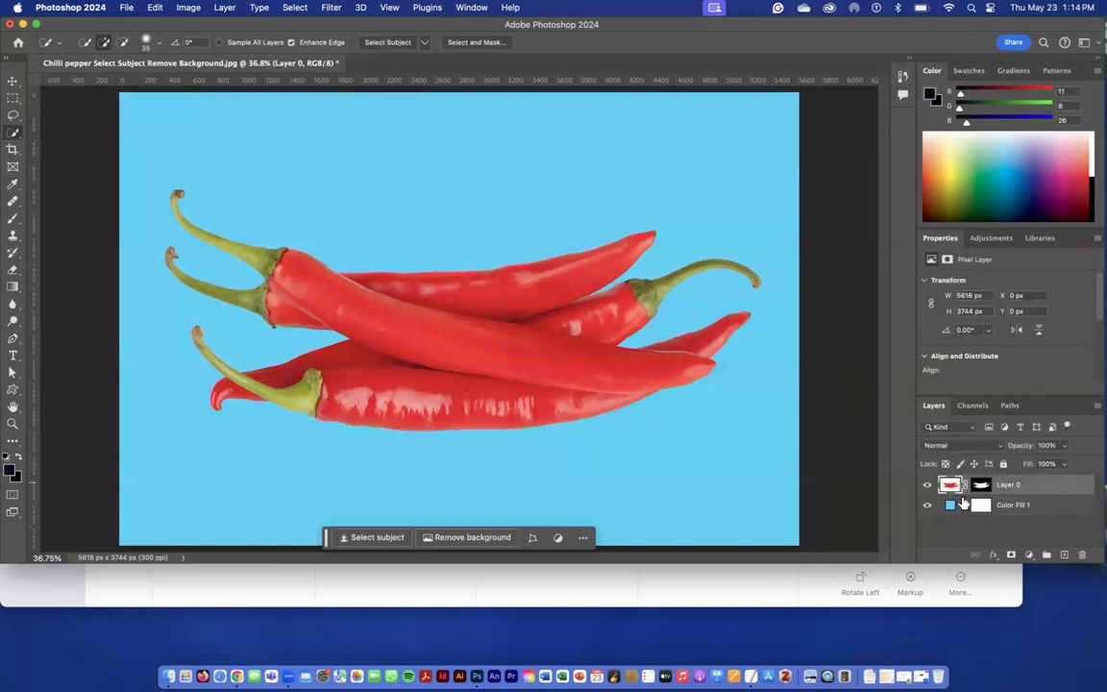
{"action": "key", "text": "super+plus"}
{"action": "key", "text": "super+plus"}
{"action": "key", "text": "super+plus"}
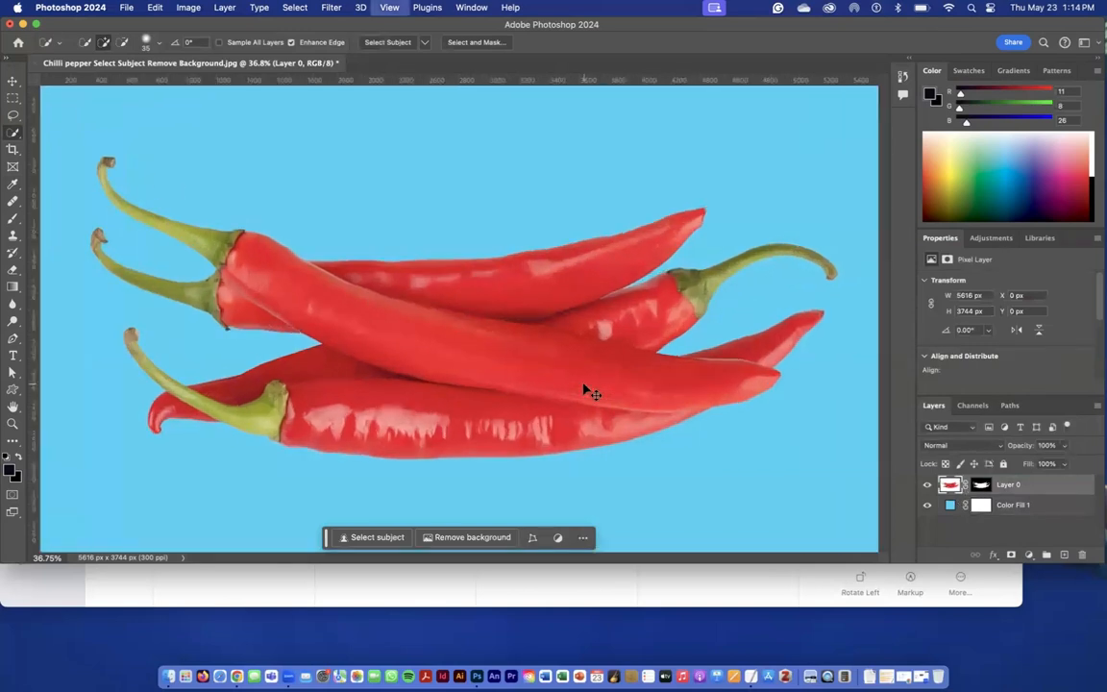
{"action": "scroll", "coordinate": [584, 383], "scroll_direction": "up", "scroll_amount": 5}
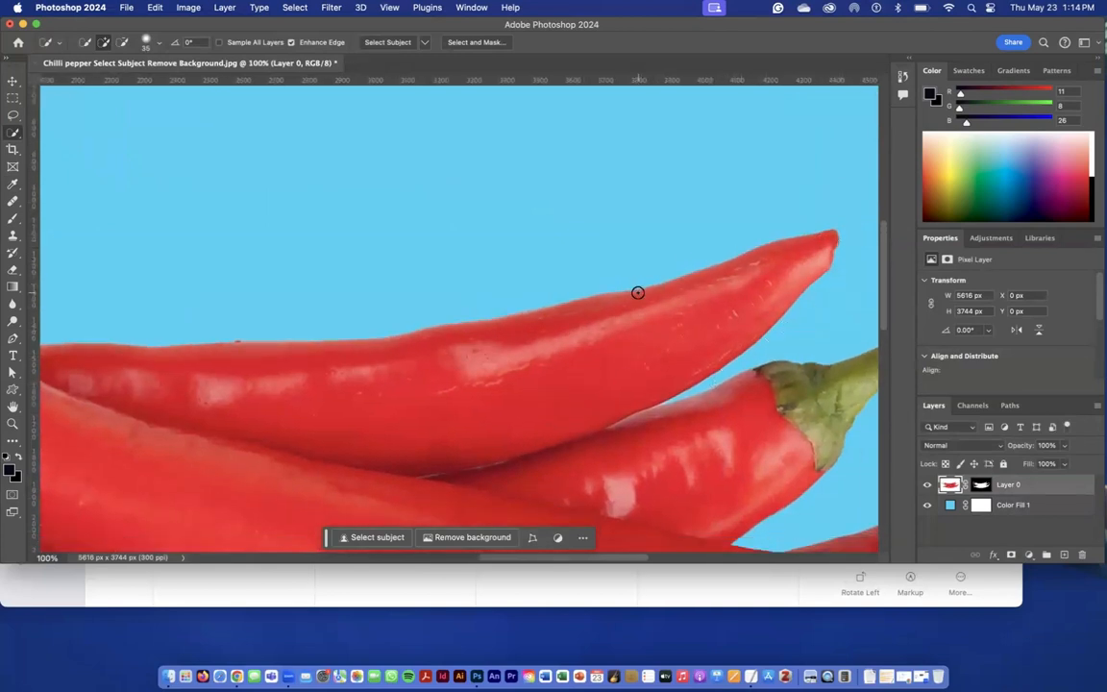
{"action": "scroll", "coordinate": [667, 351], "scroll_direction": "down", "scroll_amount": 5}
{"action": "scroll", "coordinate": [667, 351], "scroll_direction": "right", "scroll_amount": 4}
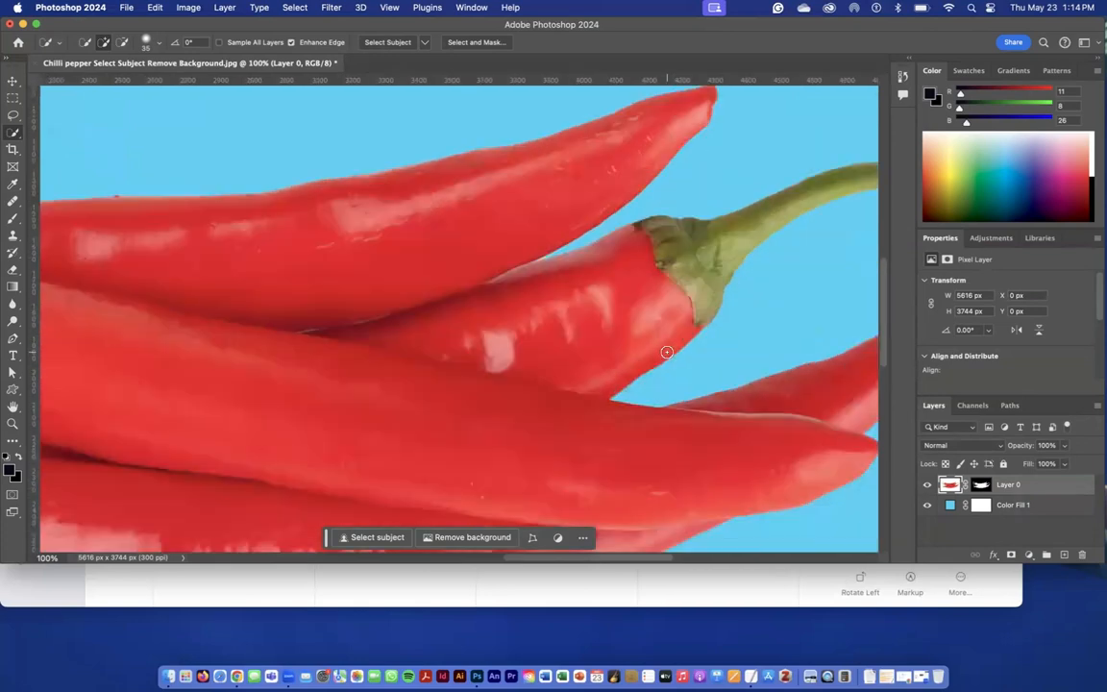
{"action": "scroll", "coordinate": [667, 351], "scroll_direction": "down", "scroll_amount": 2}
{"action": "scroll", "coordinate": [667, 352], "scroll_direction": "right", "scroll_amount": 5}
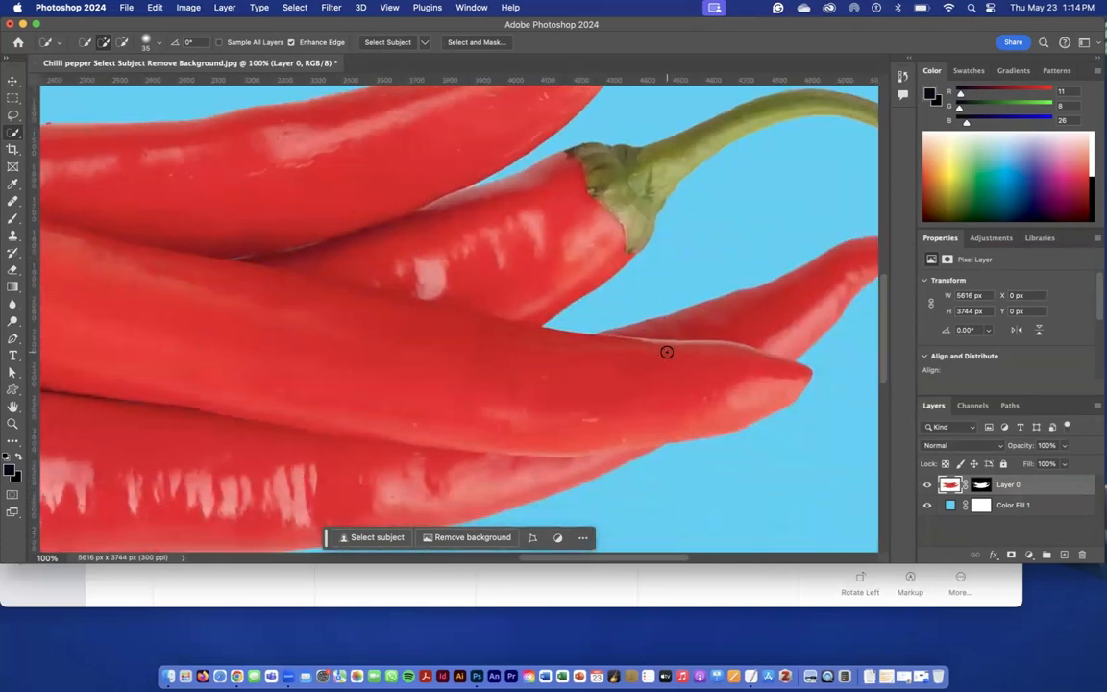
{"action": "scroll", "coordinate": [667, 352], "scroll_direction": "up", "scroll_amount": 2}
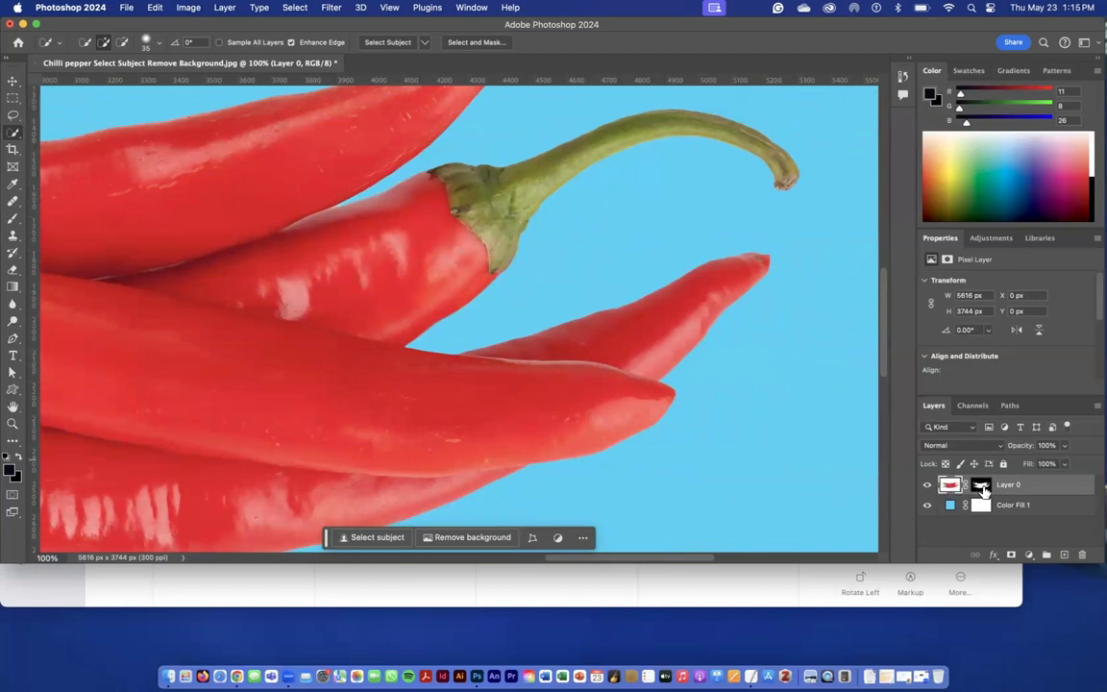
Try a strong 178.6 px feather on the peppers' layer mask and reduce it to 3.9 px.
{"action": "left_click", "coordinate": [981, 488]}
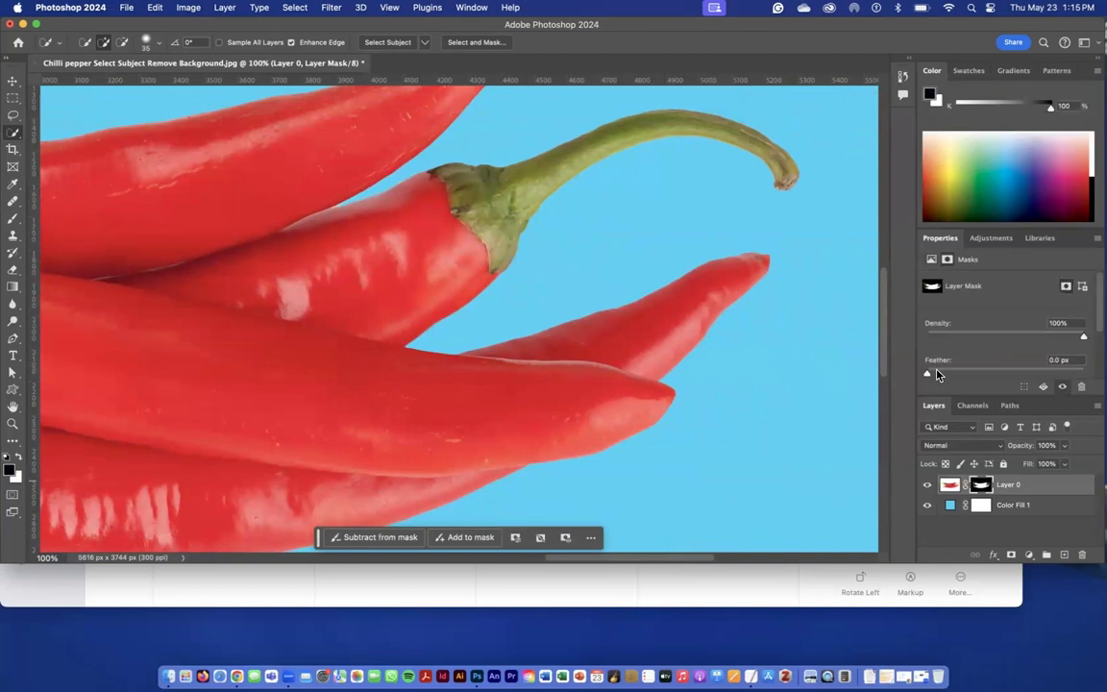
{"action": "left_click_drag", "start_coordinate": [928, 374], "coordinate": [1050, 377]}
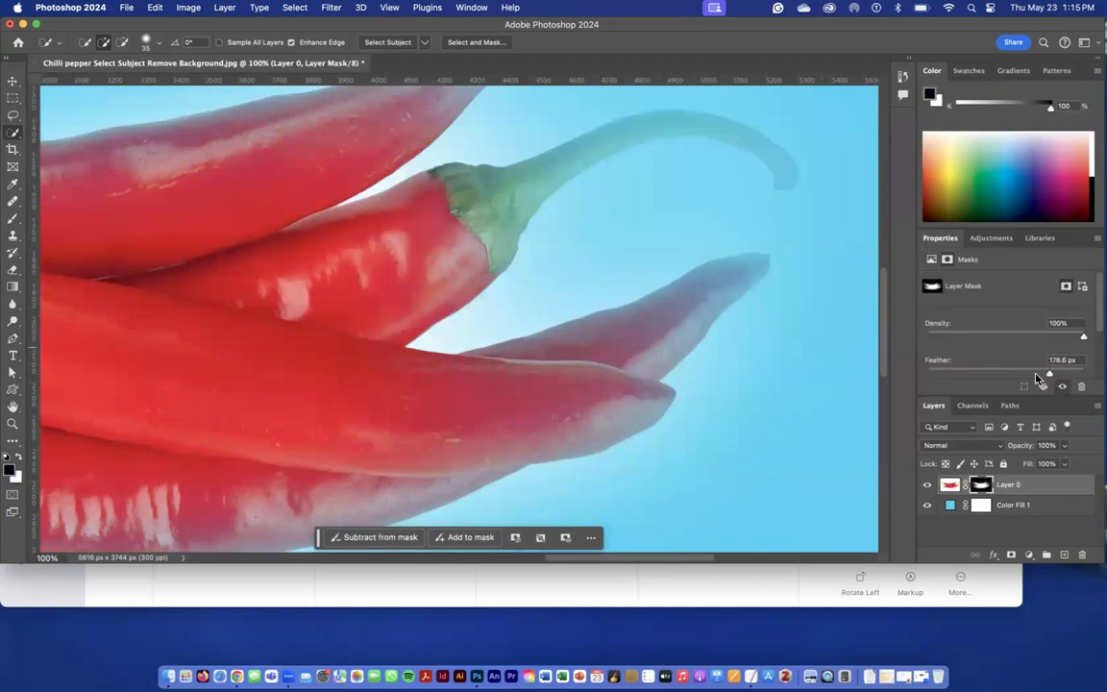
{"action": "left_click_drag", "start_coordinate": [990, 381], "coordinate": [959, 377]}
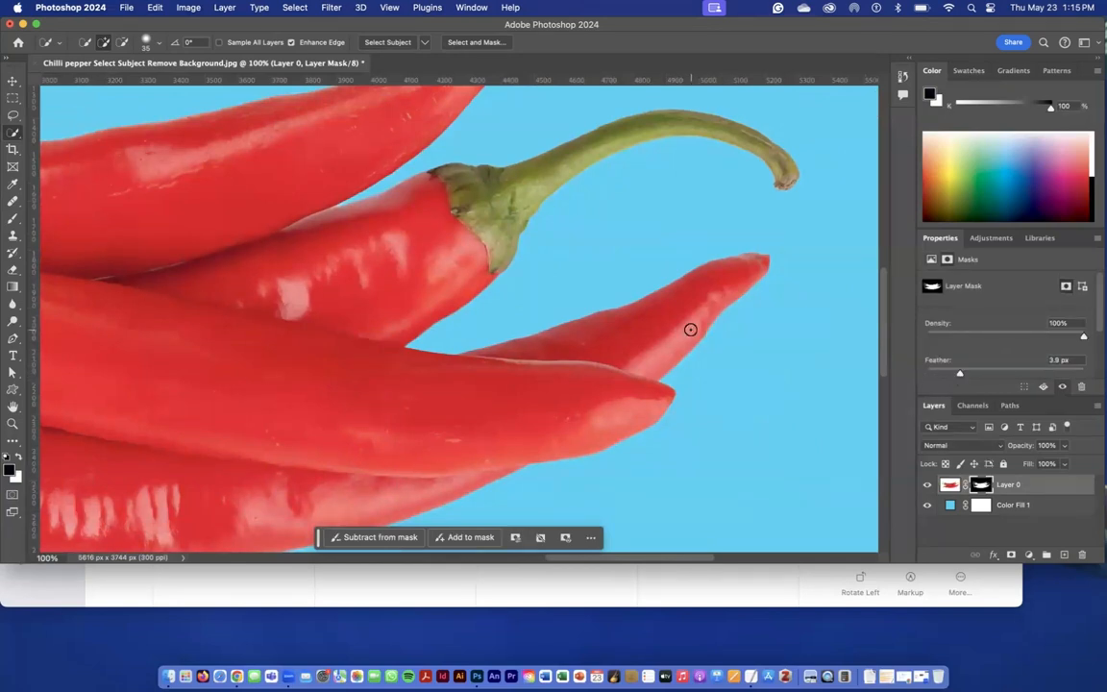
Compare the pepper edges with the mask feather at 0 px and set the feather to 1.6 px.
{"action": "key", "text": "super+plus"}
{"action": "key", "text": "super+plus"}
{"action": "key", "text": "super+plus"}
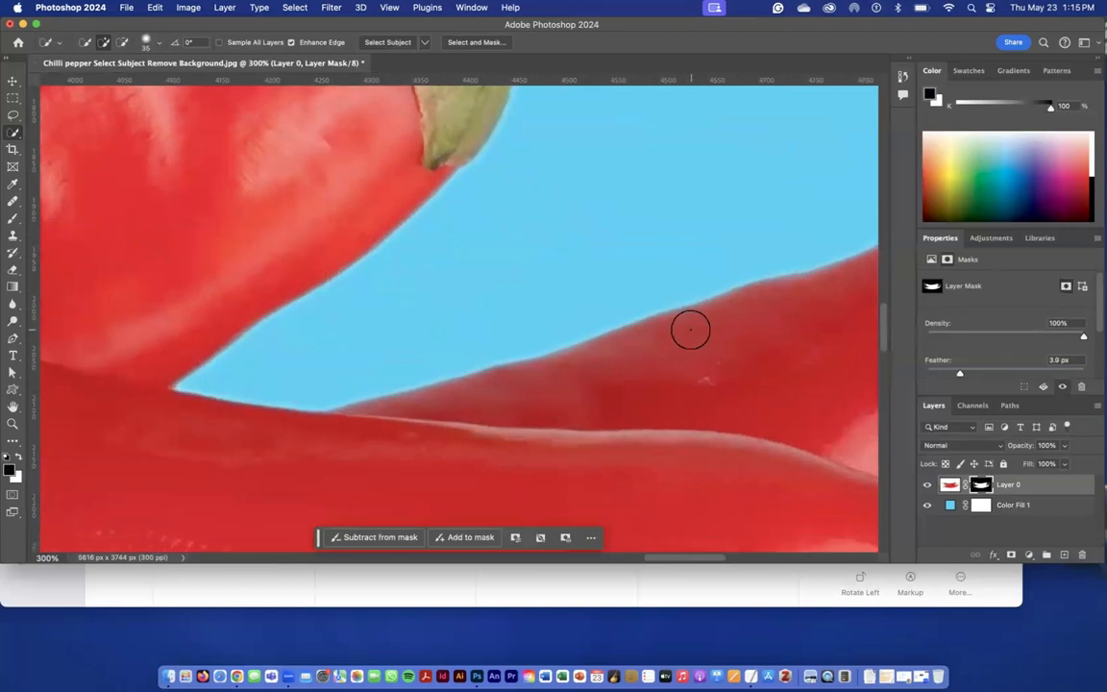
{"action": "left_click_drag", "start_coordinate": [961, 375], "coordinate": [925, 375]}
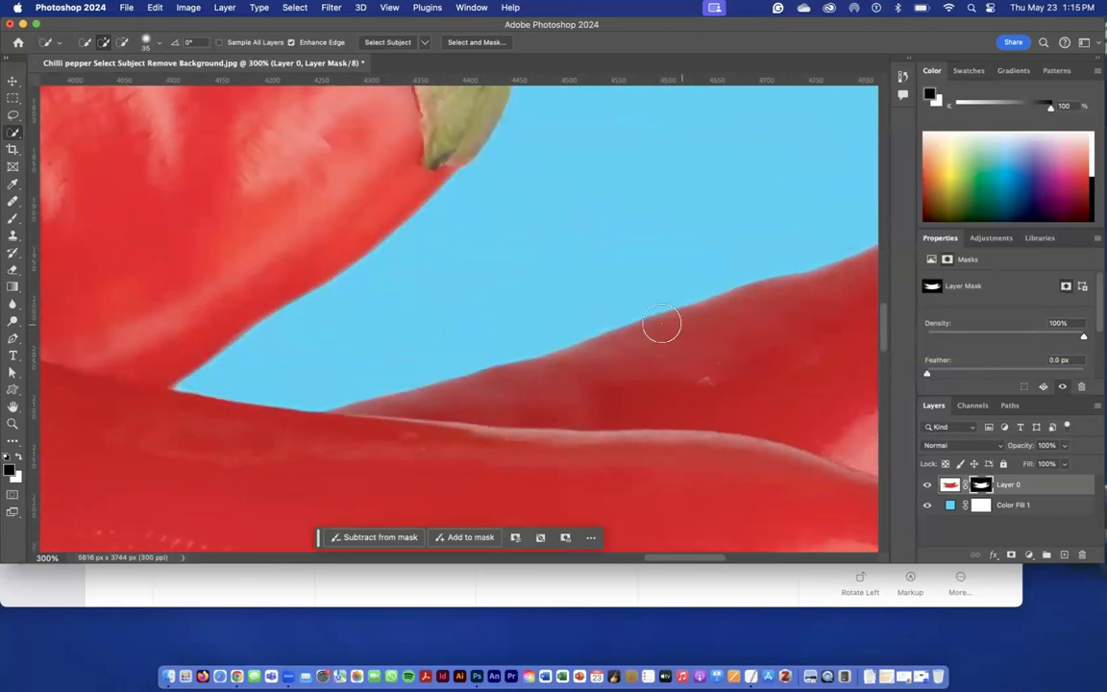
{"action": "left_click_drag", "start_coordinate": [927, 375], "coordinate": [941, 375]}
{"action": "key", "text": "super+minus"}
{"action": "key", "text": "super+minus"}
{"action": "key", "text": "super+minus"}
{"action": "key", "text": "super+minus"}
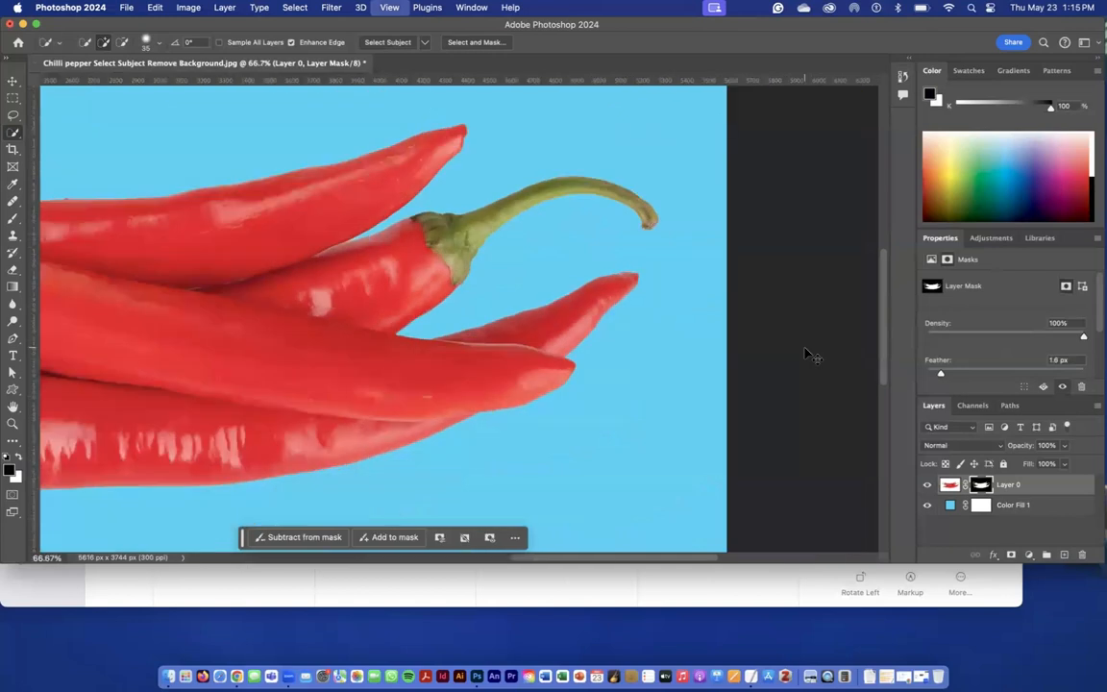
{"action": "key", "text": "super+0"}
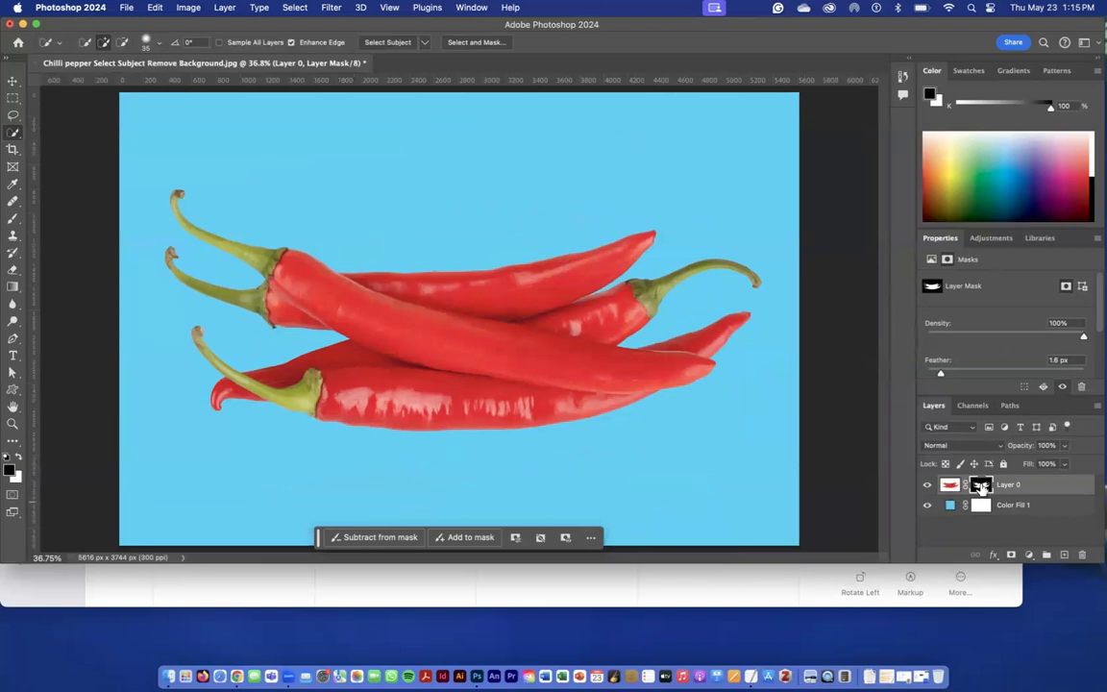
Revert the image to its original history snapshot and cut out the peppers with the automatic Remove Background command.
{"action": "left_click", "coordinate": [902, 76]}
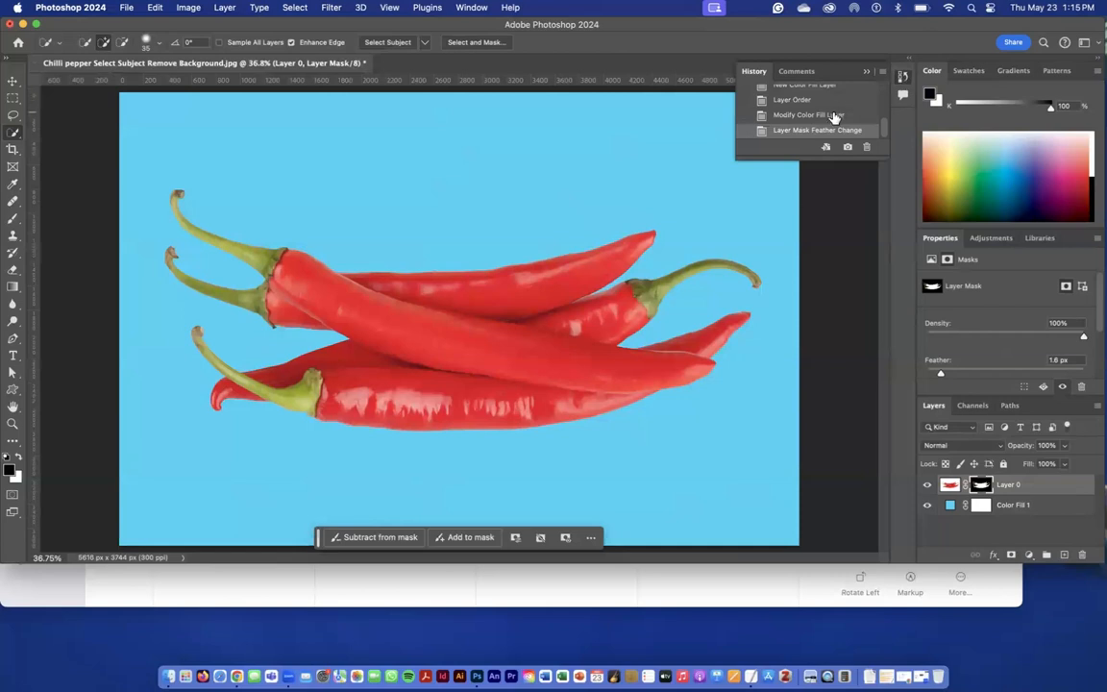
{"action": "left_click_drag", "start_coordinate": [786, 157], "coordinate": [785, 389]}
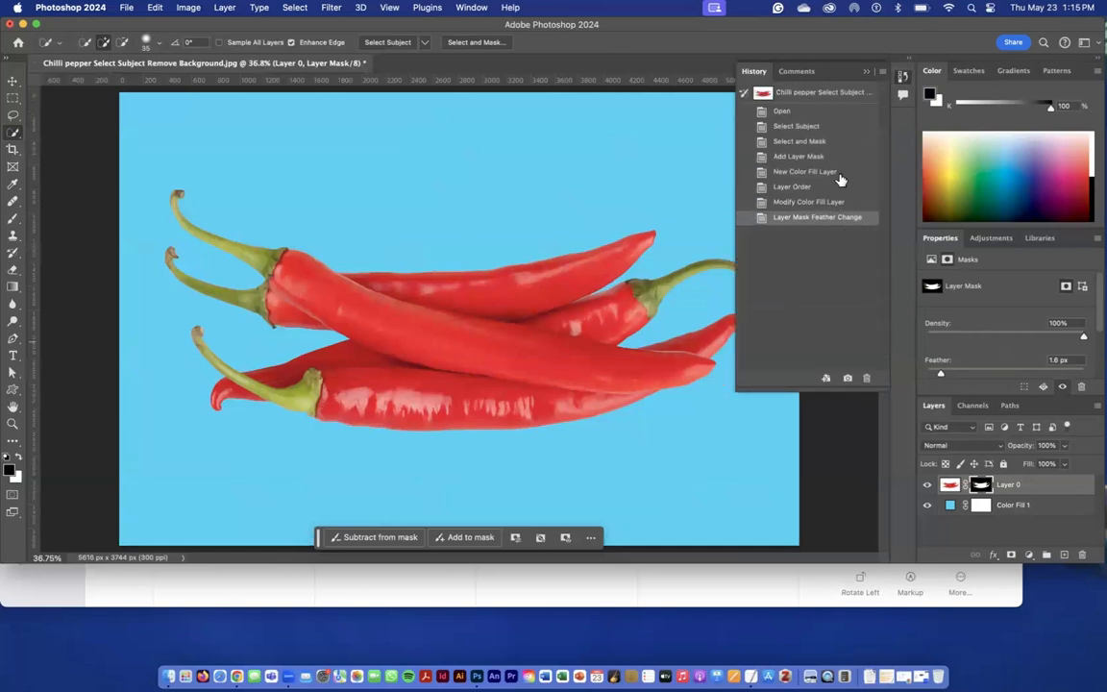
{"action": "left_click", "coordinate": [795, 100]}
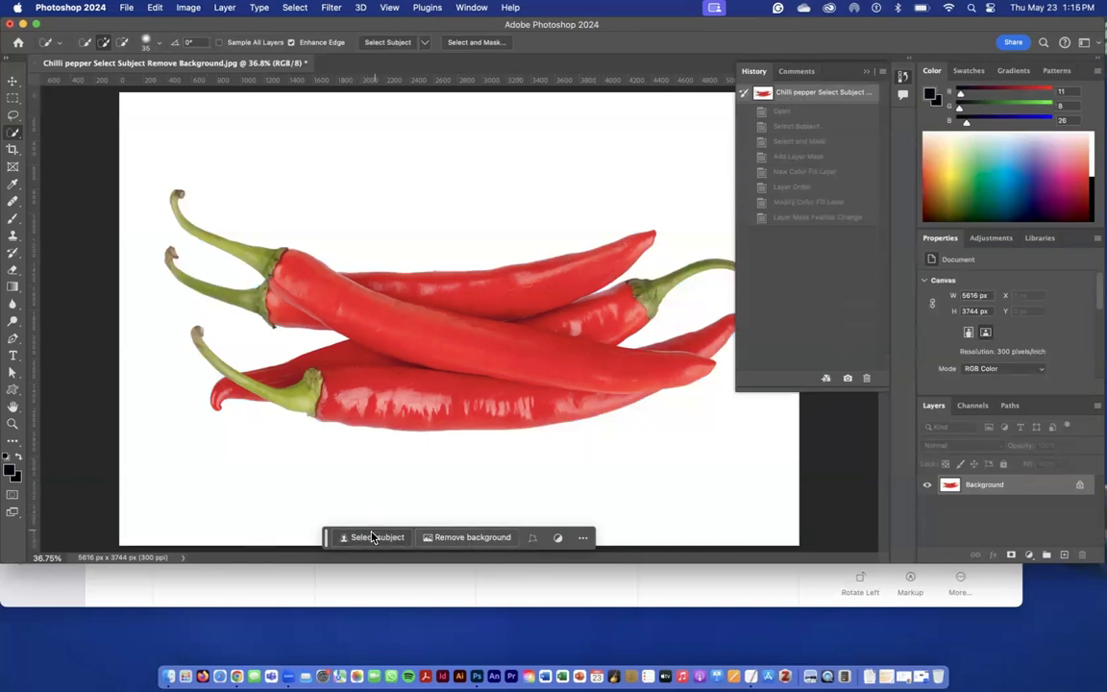
{"action": "left_click", "coordinate": [496, 545]}
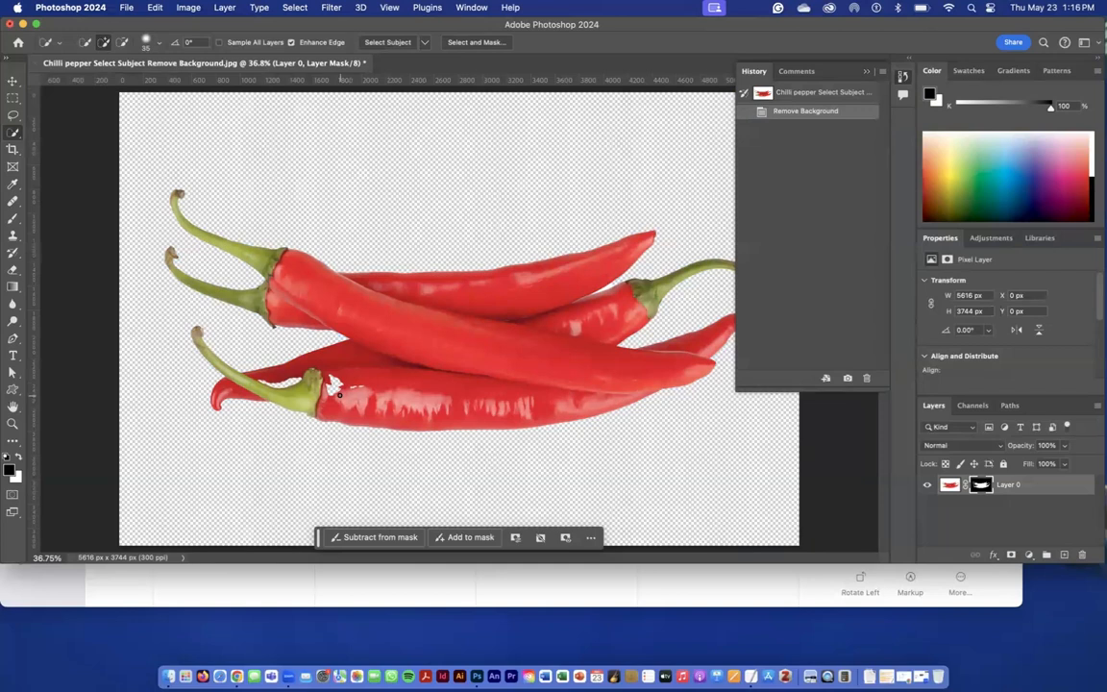
Paint white on the layer mask with a 70 px soft round brush to restore the missing red areas around the lower-left pepper's green cap.
{"action": "left_click", "coordinate": [980, 485]}
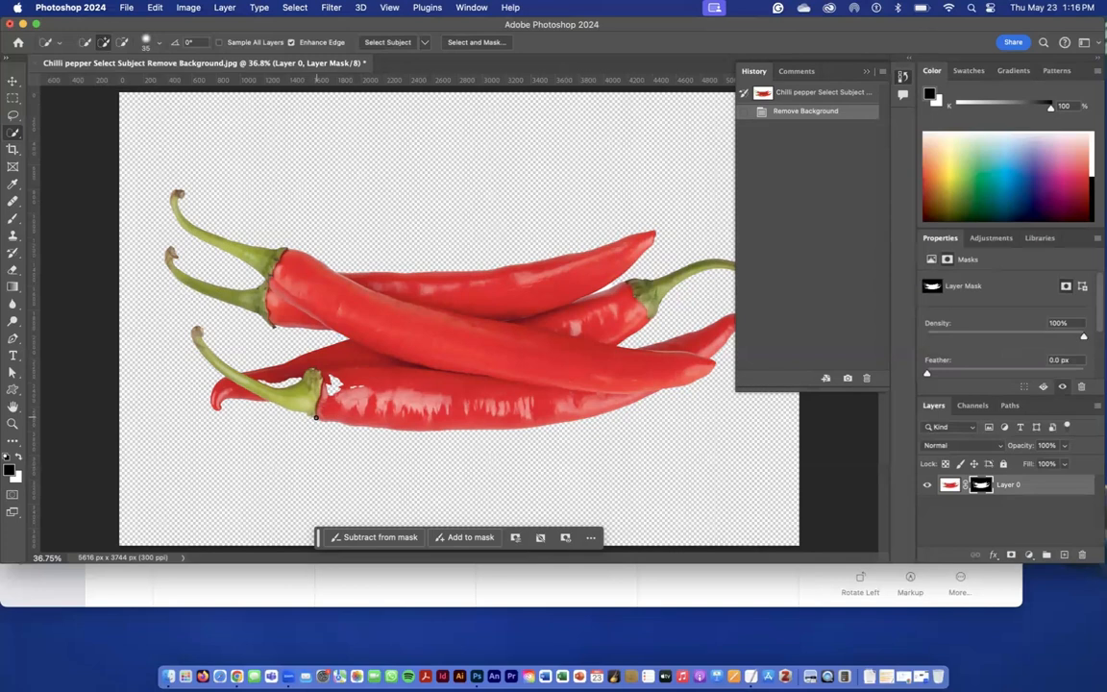
{"action": "left_click", "coordinate": [15, 224]}
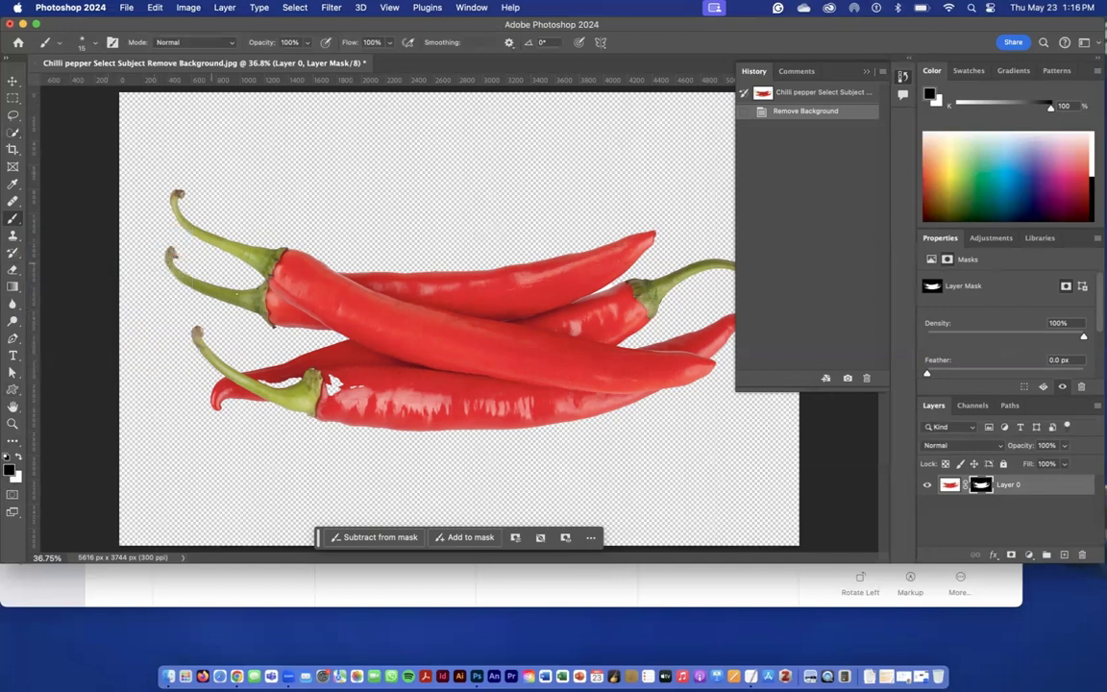
{"action": "key", "text": "super+equal"}
{"action": "key", "text": "super+equal"}
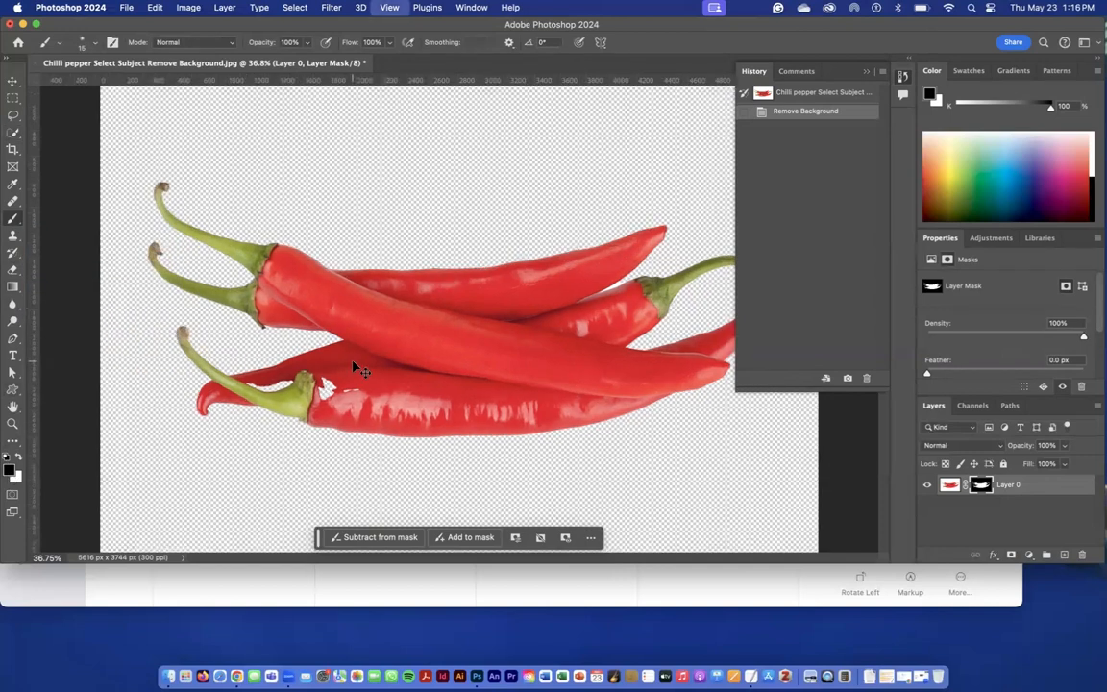
{"action": "left_click_drag", "start_coordinate": [174, 408], "coordinate": [432, 247]}
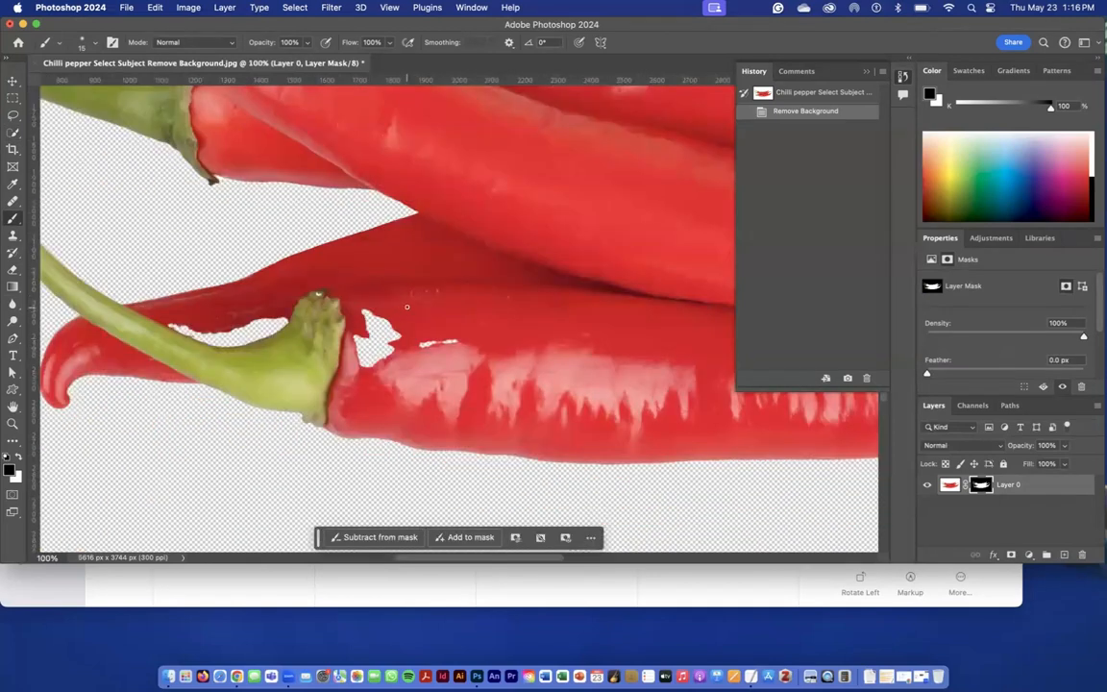
{"action": "left_click", "coordinate": [84, 43]}
{"action": "left_click_drag", "start_coordinate": [88, 82], "coordinate": [103, 84]}
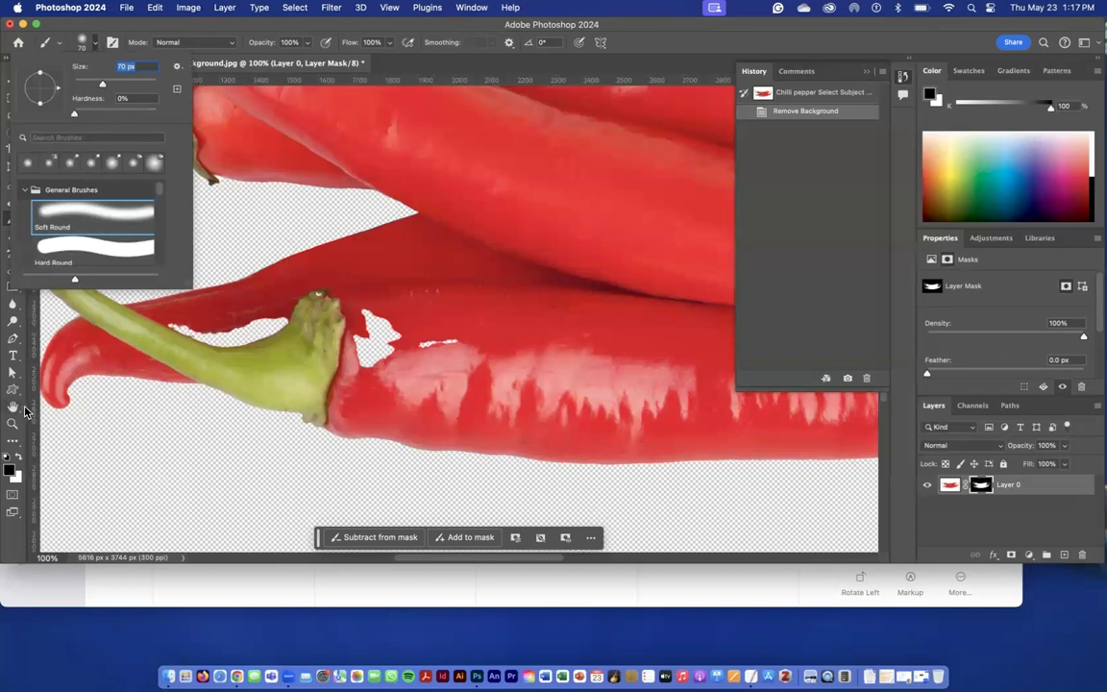
{"action": "left_click", "coordinate": [20, 458]}
{"action": "mouse_move", "coordinate": [373, 356]}
{"action": "left_mouse_down"}
{"action": "mouse_move", "coordinate": [369, 309]}
{"action": "mouse_move", "coordinate": [357, 332]}
{"action": "mouse_move", "coordinate": [407, 360]}
{"action": "mouse_move", "coordinate": [383, 329]}
{"action": "left_mouse_up"}
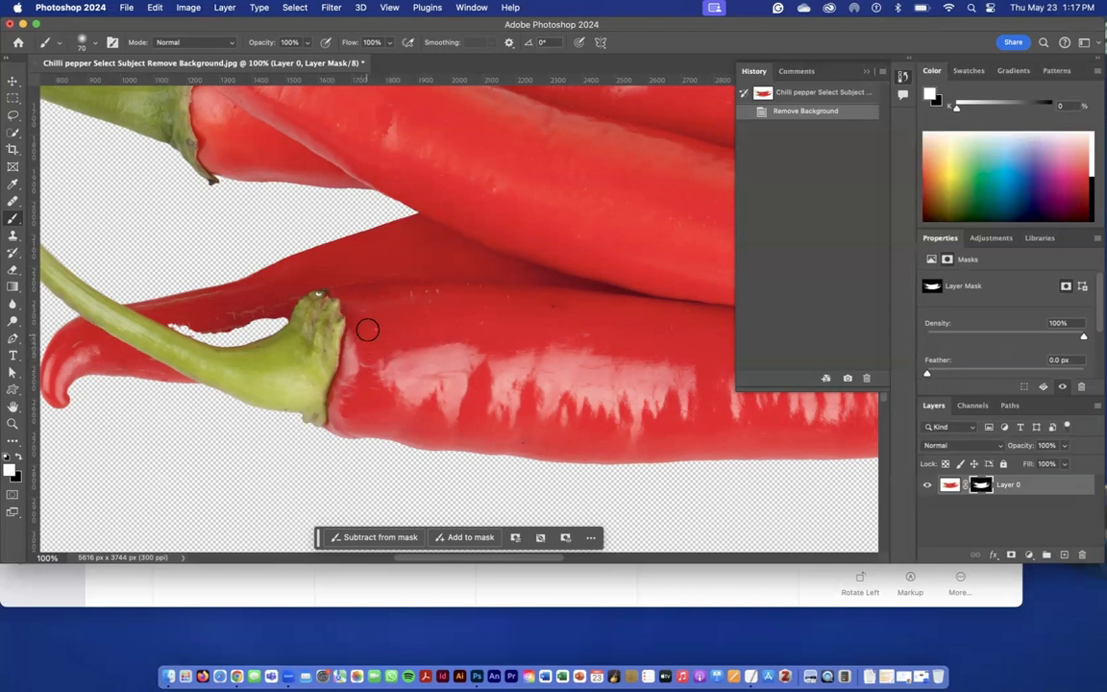
{"action": "mouse_move", "coordinate": [279, 318]}
{"action": "left_mouse_down"}
{"action": "mouse_move", "coordinate": [175, 329]}
{"action": "mouse_move", "coordinate": [245, 335]}
{"action": "mouse_move", "coordinate": [241, 349]}
{"action": "mouse_move", "coordinate": [182, 333]}
{"action": "mouse_move", "coordinate": [242, 339]}
{"action": "mouse_move", "coordinate": [190, 333]}
{"action": "mouse_move", "coordinate": [235, 329]}
{"action": "left_mouse_up"}
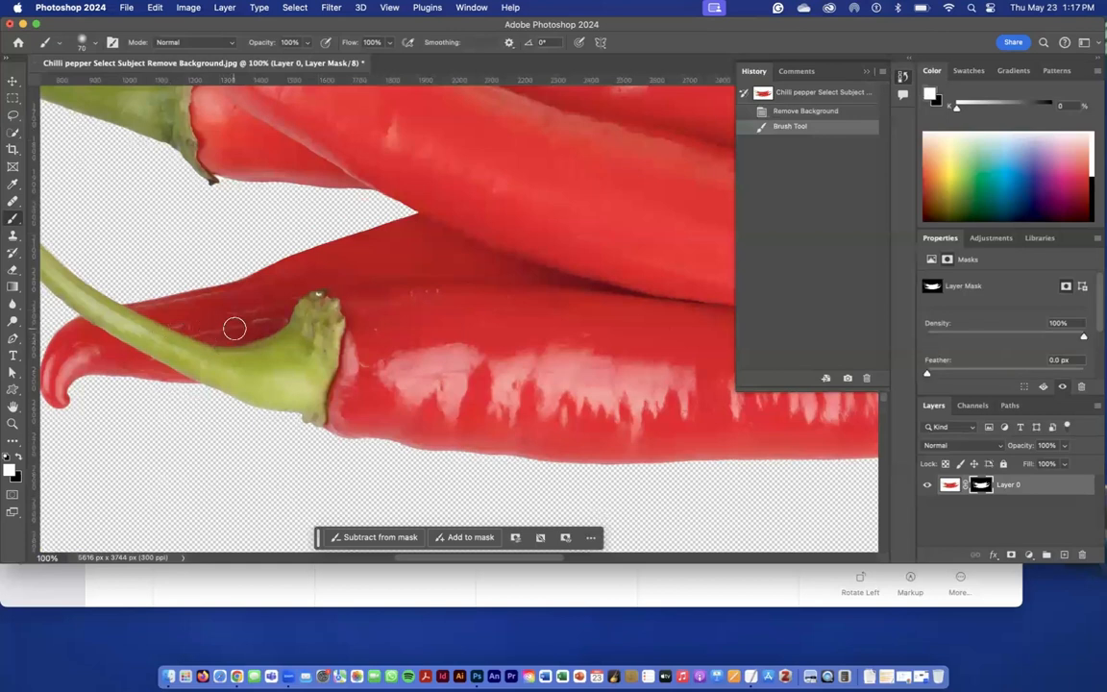
Paint black on the layer mask with a 20 px brush over the white wedge between the two right-hand peppers, and undo the stray stroke.
{"action": "scroll", "coordinate": [440, 337], "scroll_direction": "right", "scroll_amount": 15}
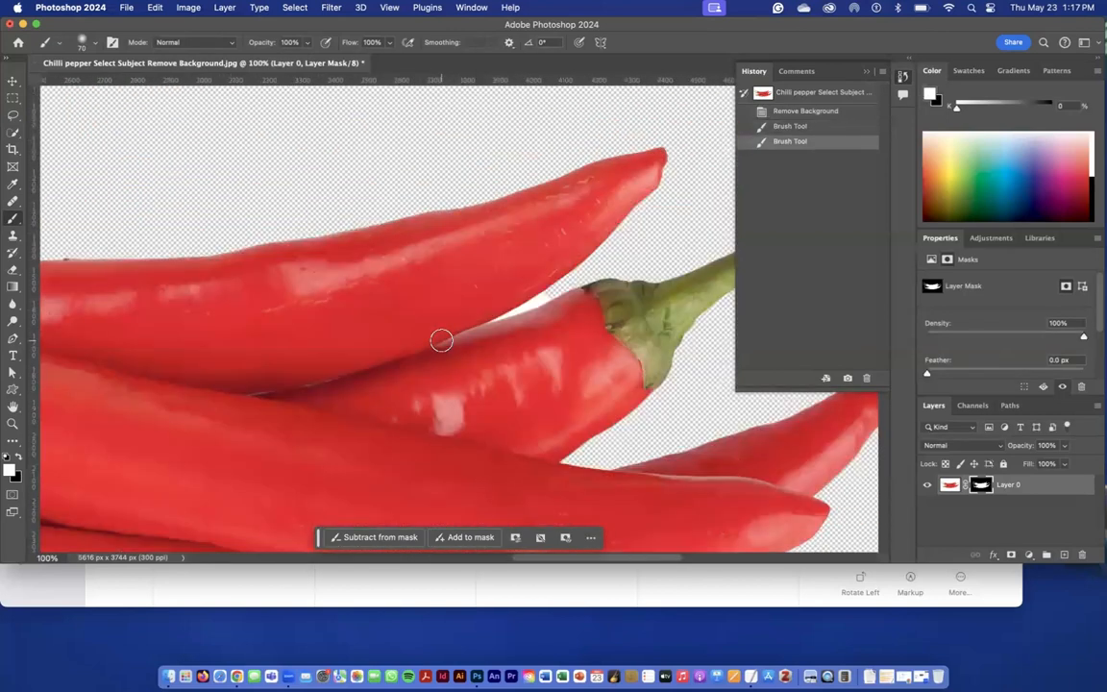
{"action": "scroll", "coordinate": [442, 340], "scroll_direction": "right", "scroll_amount": 3}
{"action": "scroll", "coordinate": [607, 354], "scroll_direction": "up", "scroll_amount": 5}
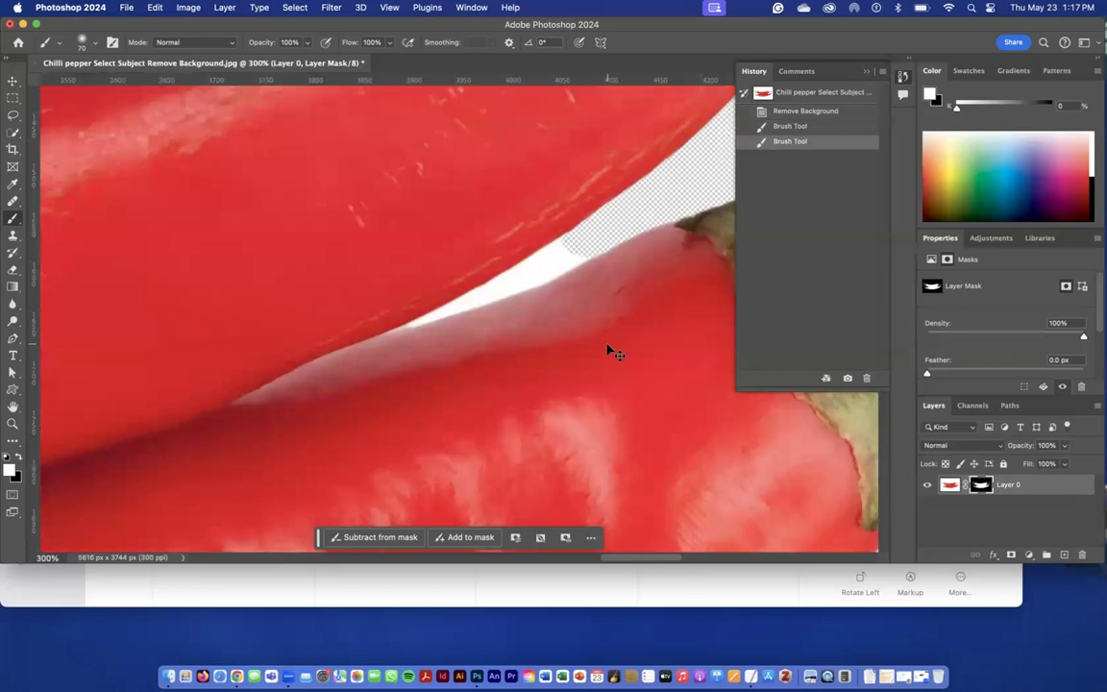
{"action": "key", "text": "bracketleft"}
{"action": "key", "text": "bracketleft"}
{"action": "key", "text": "bracketleft"}
{"action": "key", "text": "bracketleft"}
{"action": "key", "text": "bracketleft"}
{"action": "key", "text": "bracketleft"}
{"action": "key", "text": "bracketleft"}
{"action": "key", "text": "bracketleft"}
{"action": "left_click", "coordinate": [17, 458]}
{"action": "mouse_move", "coordinate": [573, 257]}
{"action": "left_mouse_down"}
{"action": "mouse_move", "coordinate": [544, 262]}
{"action": "mouse_move", "coordinate": [557, 252]}
{"action": "mouse_move", "coordinate": [571, 248]}
{"action": "mouse_move", "coordinate": [482, 295]}
{"action": "mouse_move", "coordinate": [579, 248]}
{"action": "left_mouse_up"}
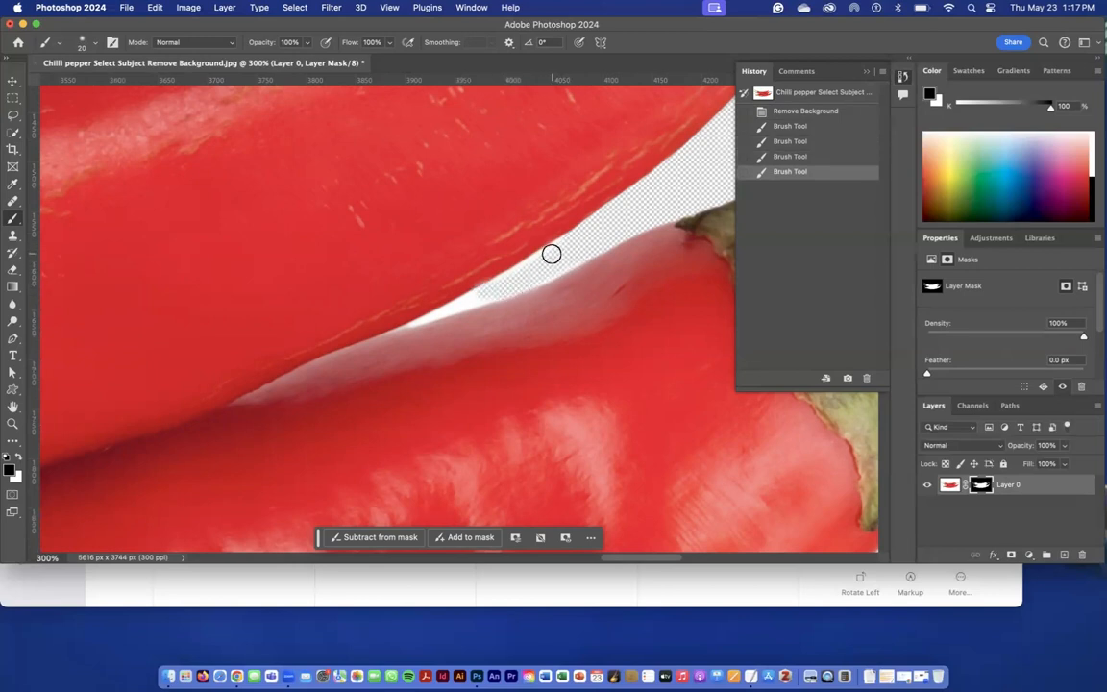
{"action": "left_click_drag", "start_coordinate": [494, 284], "coordinate": [393, 279]}
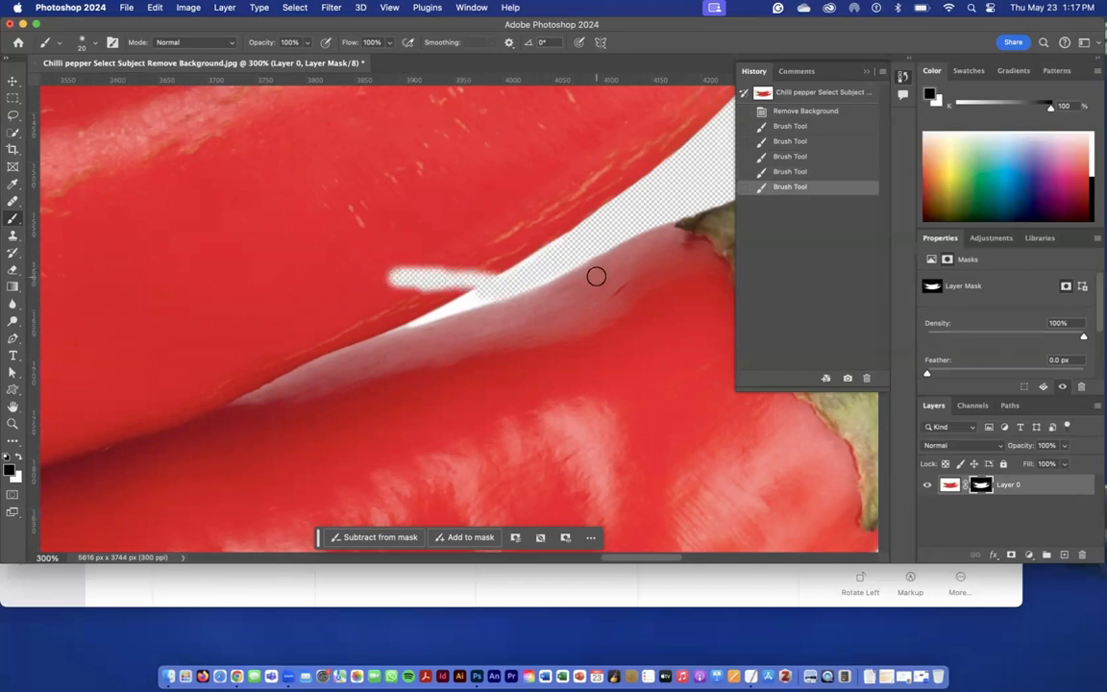
{"action": "key", "text": "super+z"}
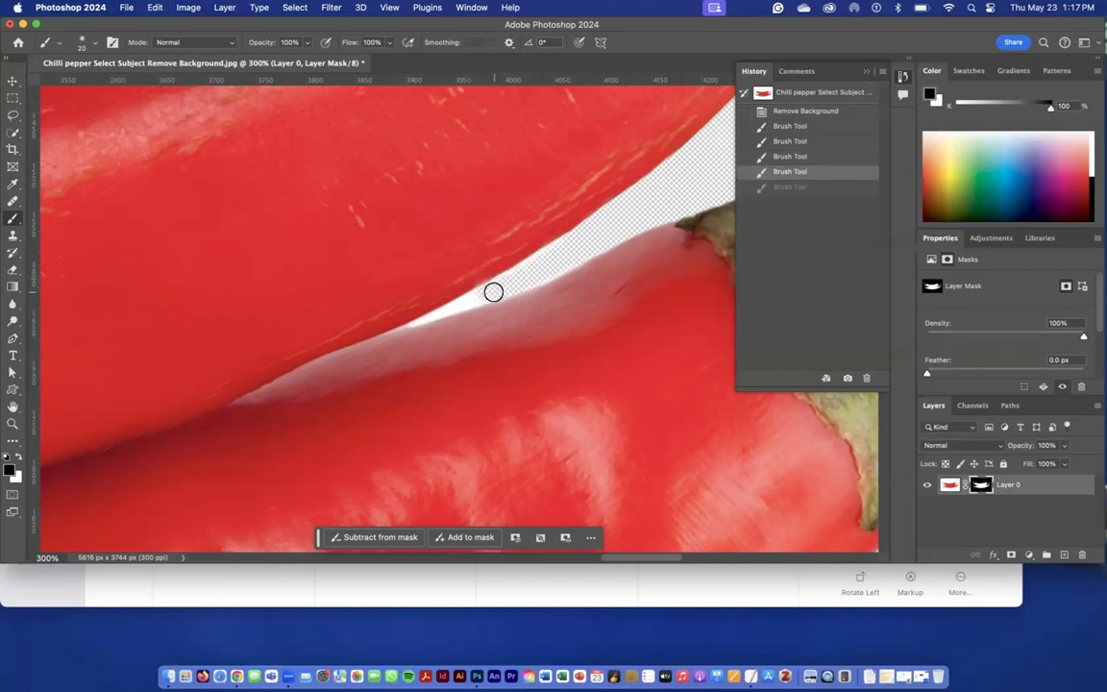
Hide the remaining white in the narrow tip of the gap between the two peppers, painting black on the mask with a 10 px brush.
{"action": "key", "text": "bracketleft"}
{"action": "mouse_move", "coordinate": [492, 293]}
{"action": "left_mouse_down"}
{"action": "mouse_move", "coordinate": [419, 320]}
{"action": "mouse_move", "coordinate": [486, 288]}
{"action": "left_mouse_up"}
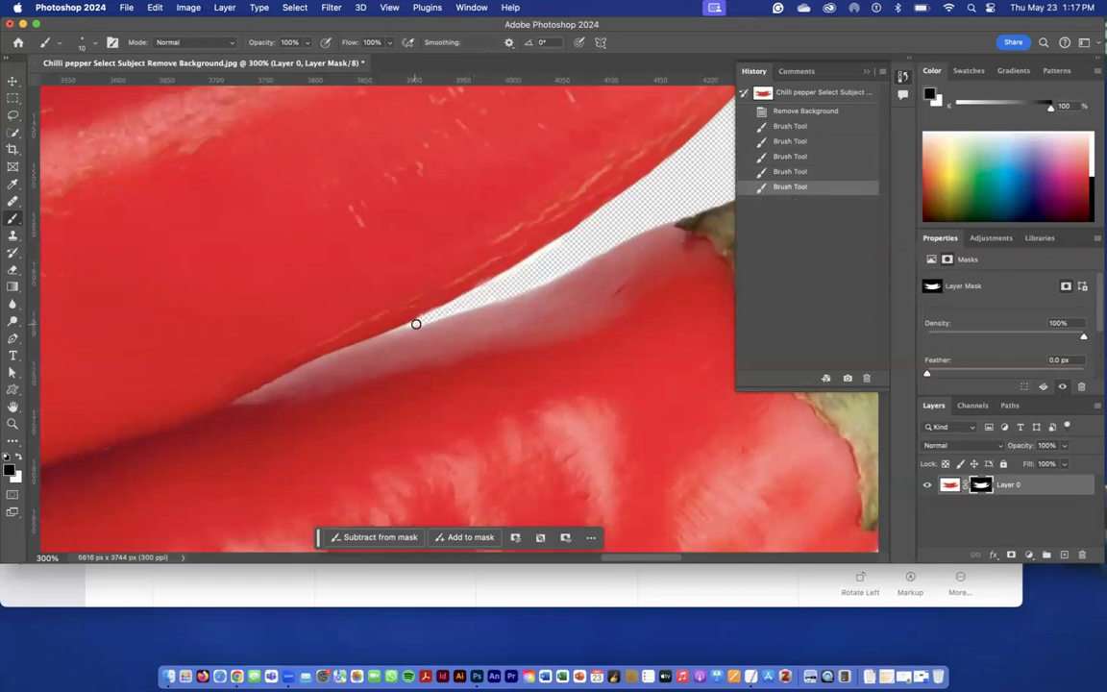
{"action": "mouse_move", "coordinate": [416, 324]}
{"action": "left_mouse_down"}
{"action": "mouse_move", "coordinate": [563, 267]}
{"action": "mouse_move", "coordinate": [553, 264]}
{"action": "left_mouse_up"}
{"action": "scroll", "coordinate": [499, 272], "scroll_direction": "right", "scroll_amount": 2}
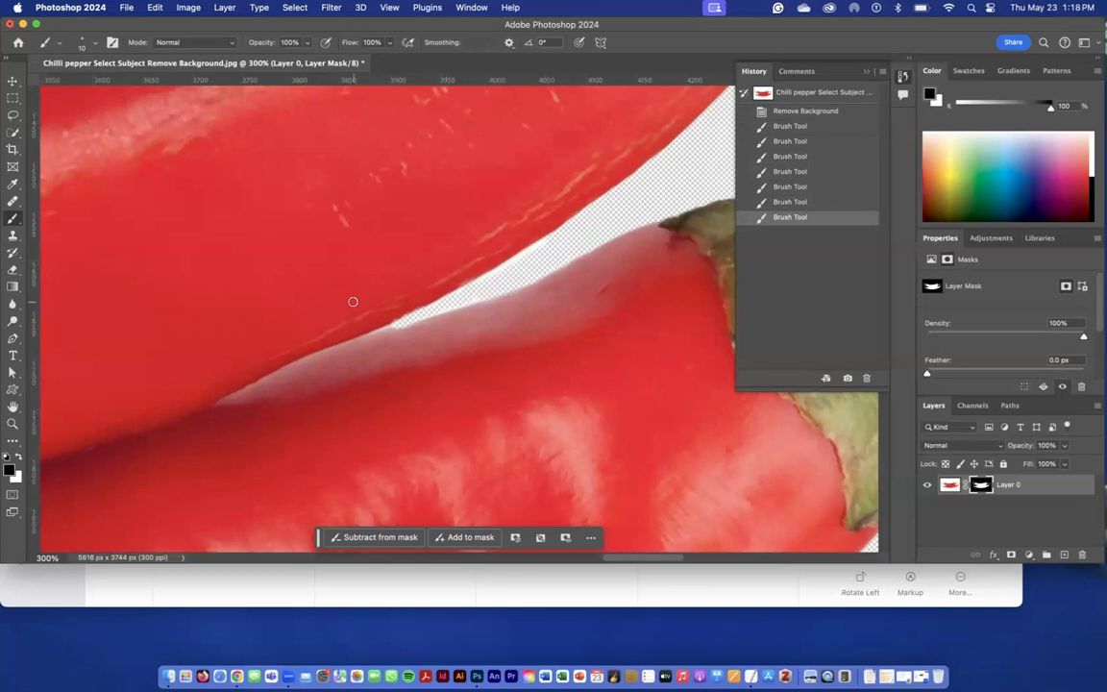
Add a teal Solid Color fill layer (#21a4b8) and place it beneath the masked pepper layer as the background.
{"action": "key", "text": "super+0"}
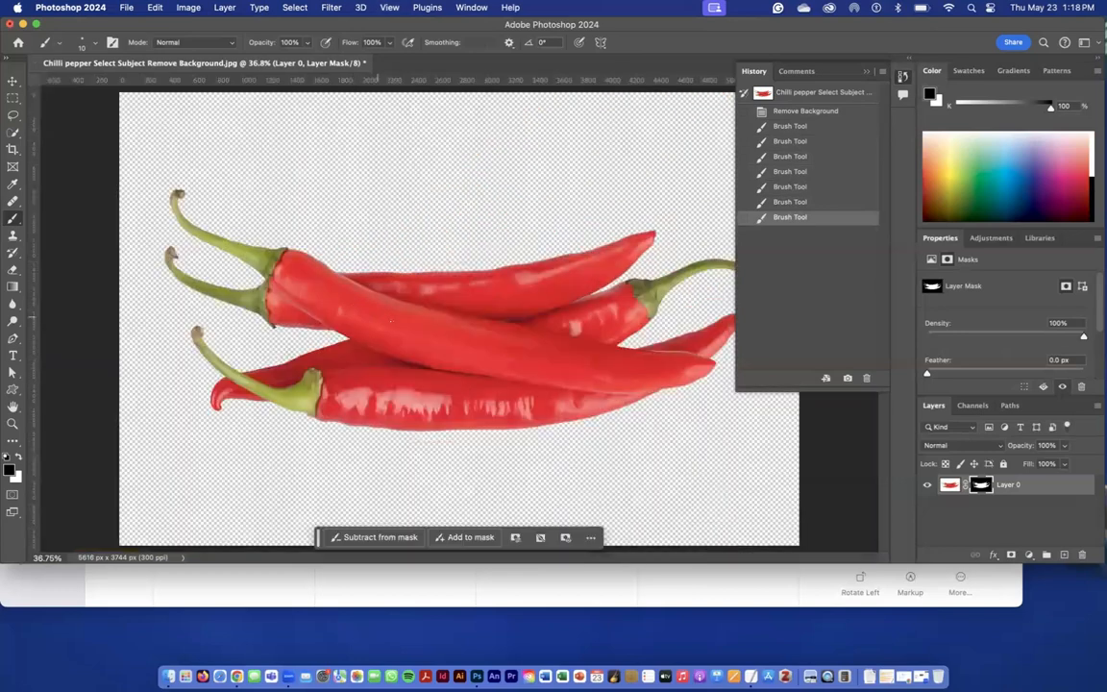
{"action": "left_click", "coordinate": [1028, 559]}
{"action": "left_click", "coordinate": [1053, 362]}
{"action": "left_click", "coordinate": [622, 411]}
{"action": "left_click", "coordinate": [577, 376]}
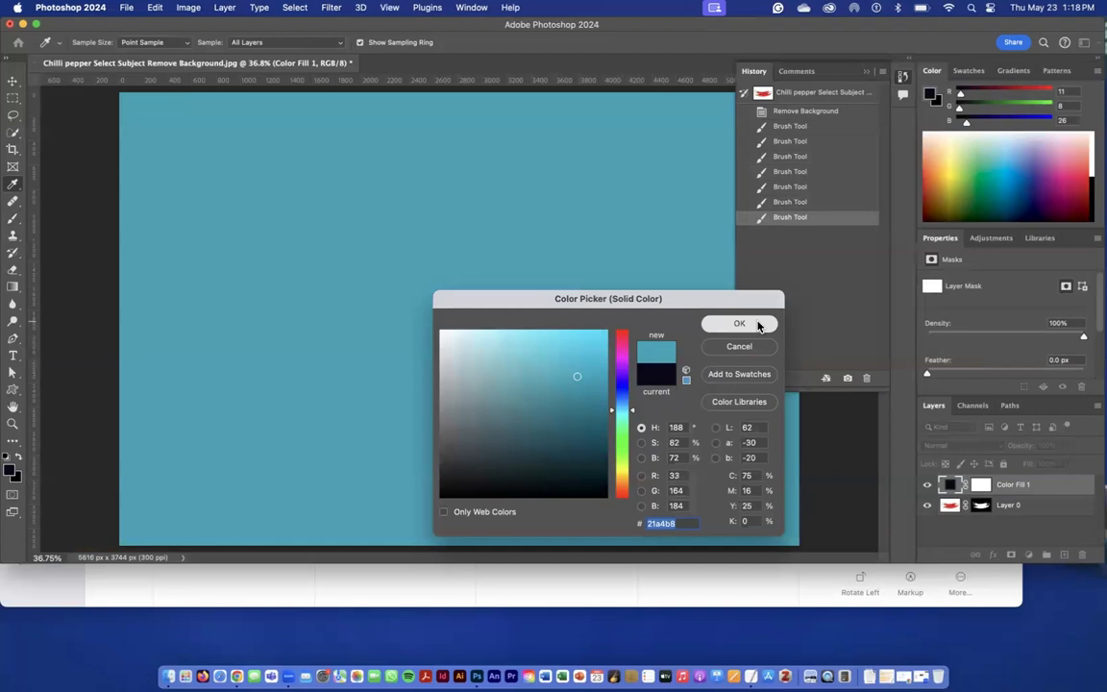
{"action": "left_click", "coordinate": [758, 325]}
{"action": "left_click_drag", "start_coordinate": [1055, 487], "coordinate": [1044, 518]}
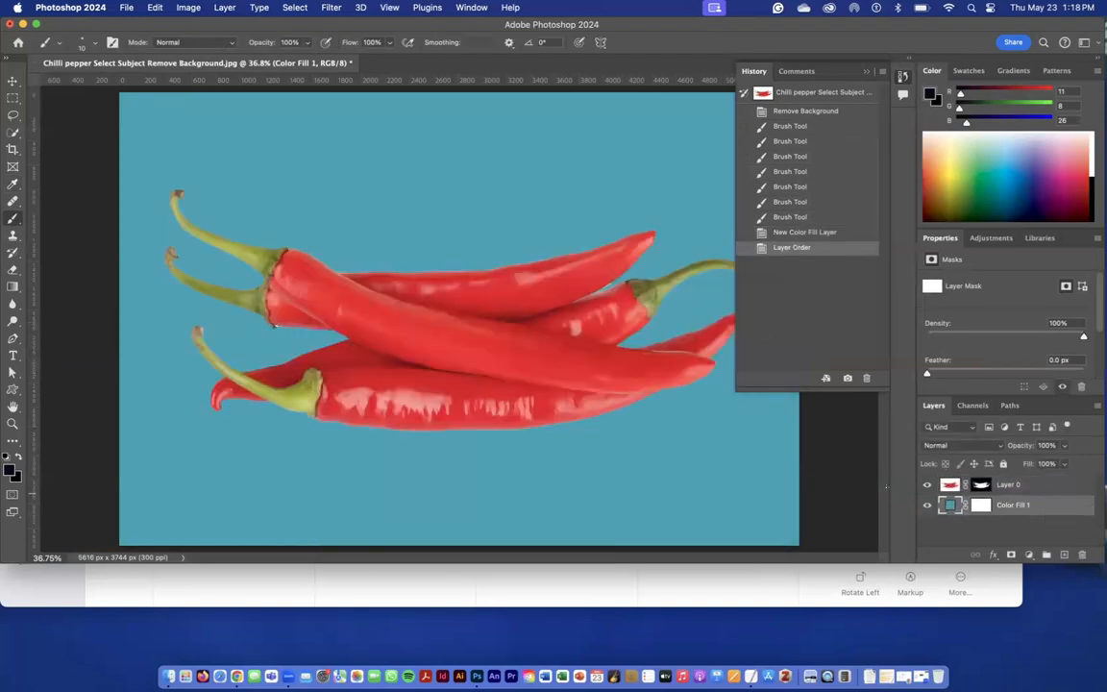